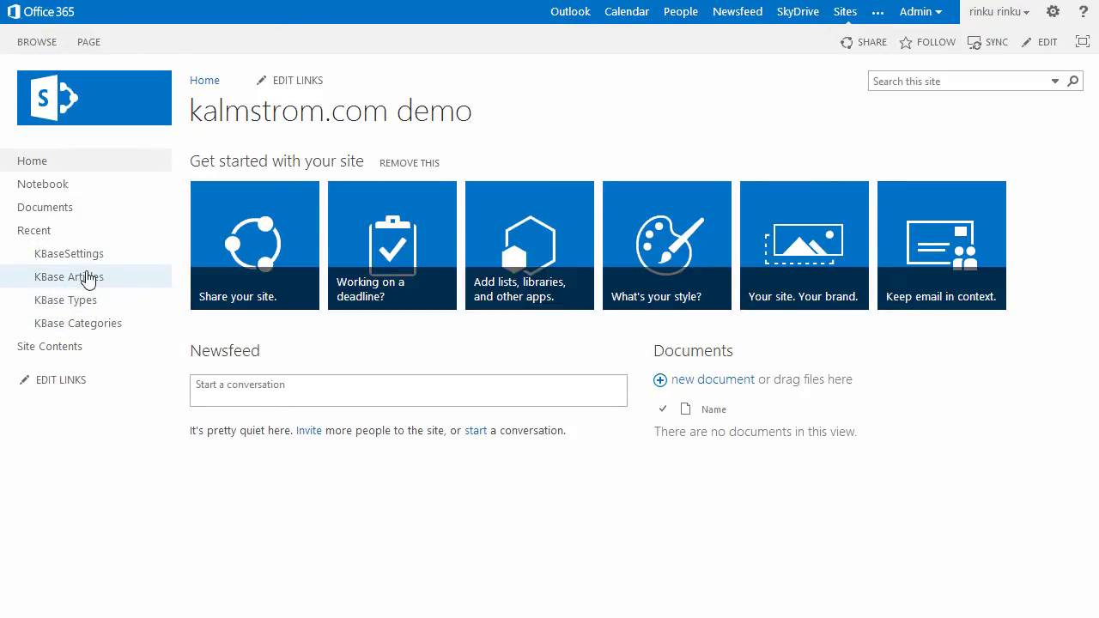
# Step: Open the KBase Articles list, read the article about Calendar Browser's limit on users or resources, and return to the list
pyautogui.click(88, 280)
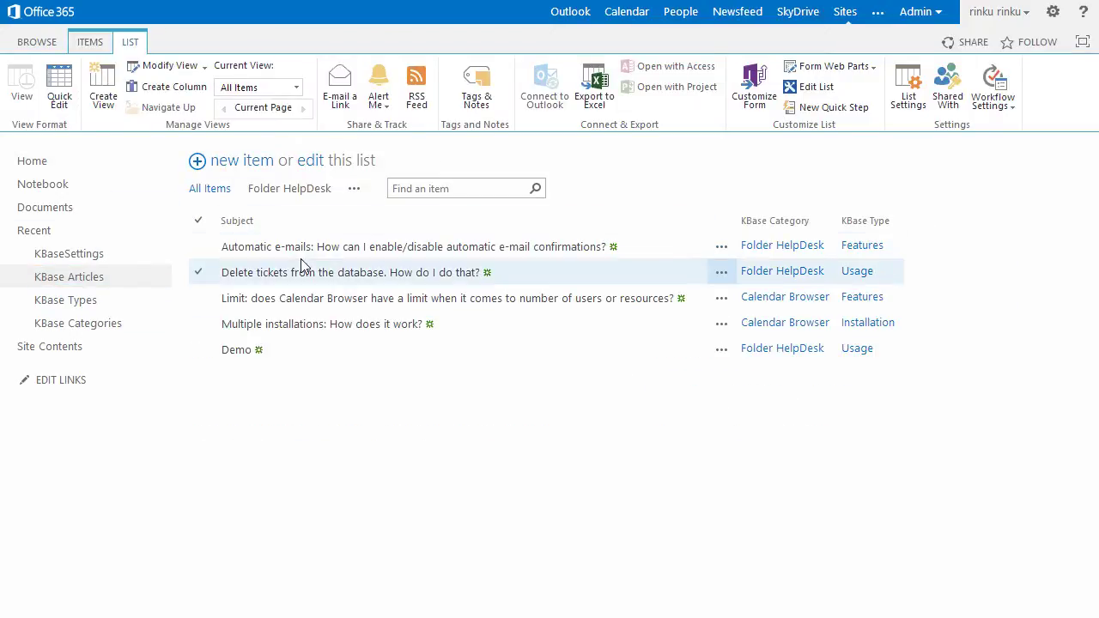
pyautogui.click(277, 298)
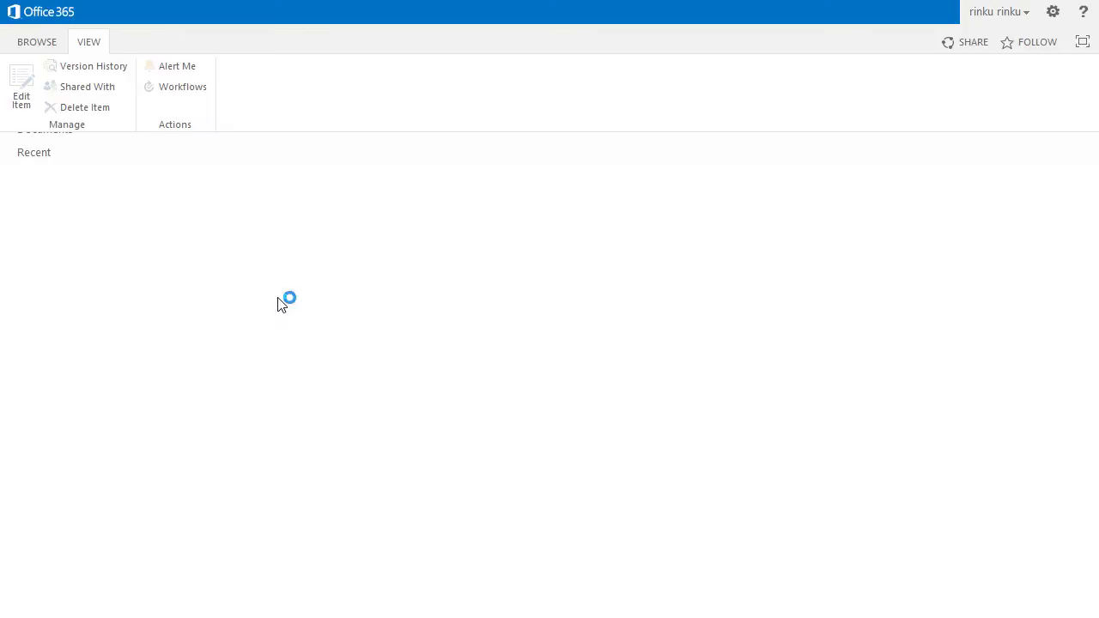
pyautogui.scroll(-3, 410, 279)
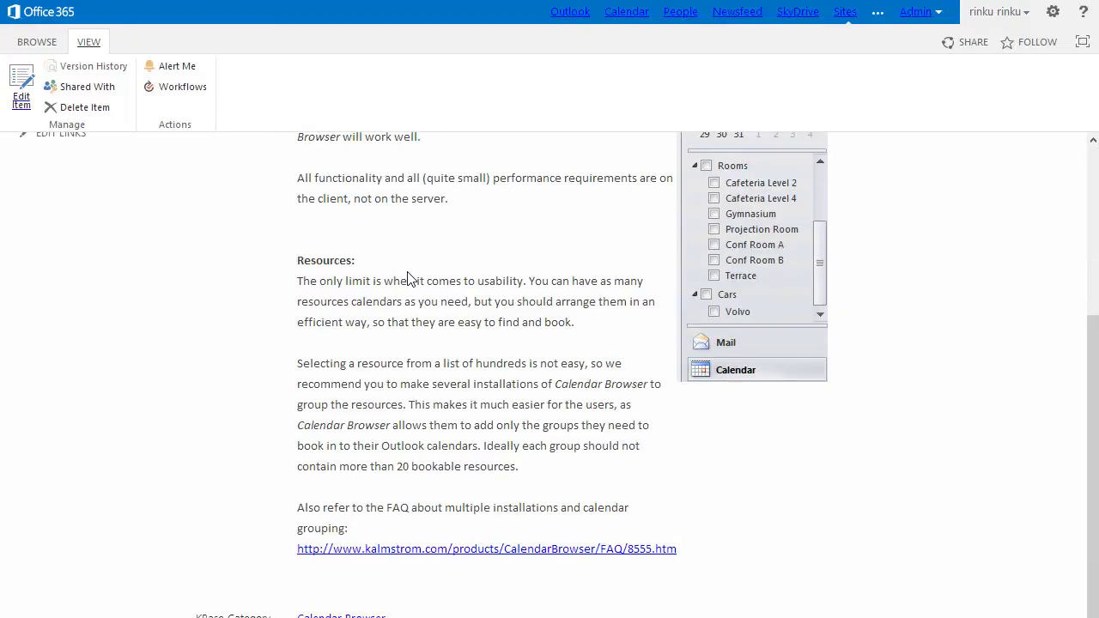
pyautogui.scroll(3, 410, 279)
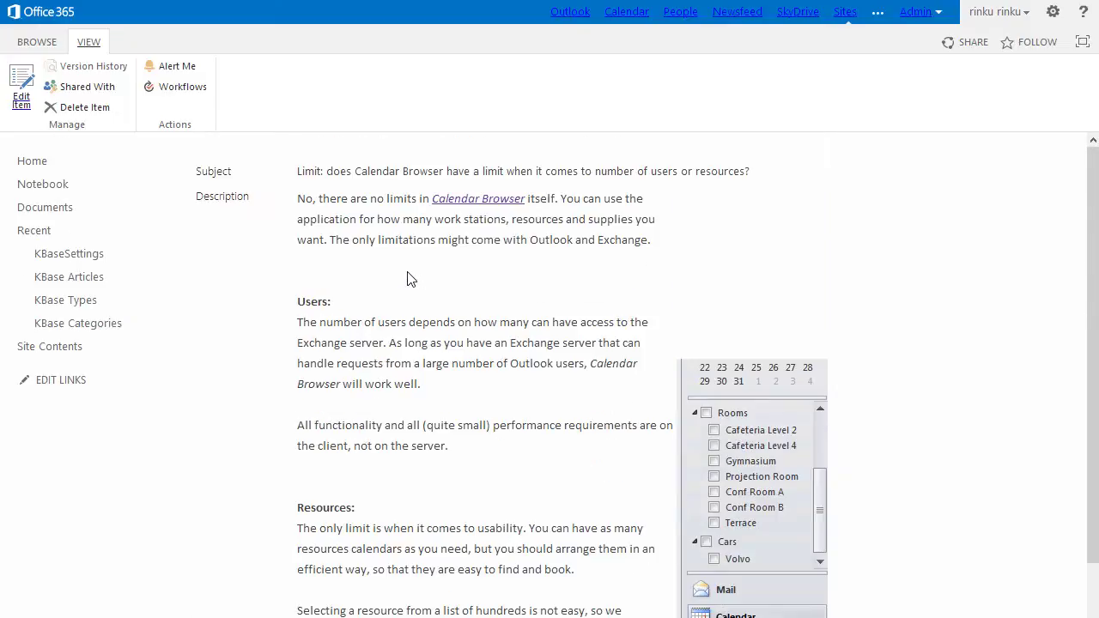
pyautogui.click(64, 275)
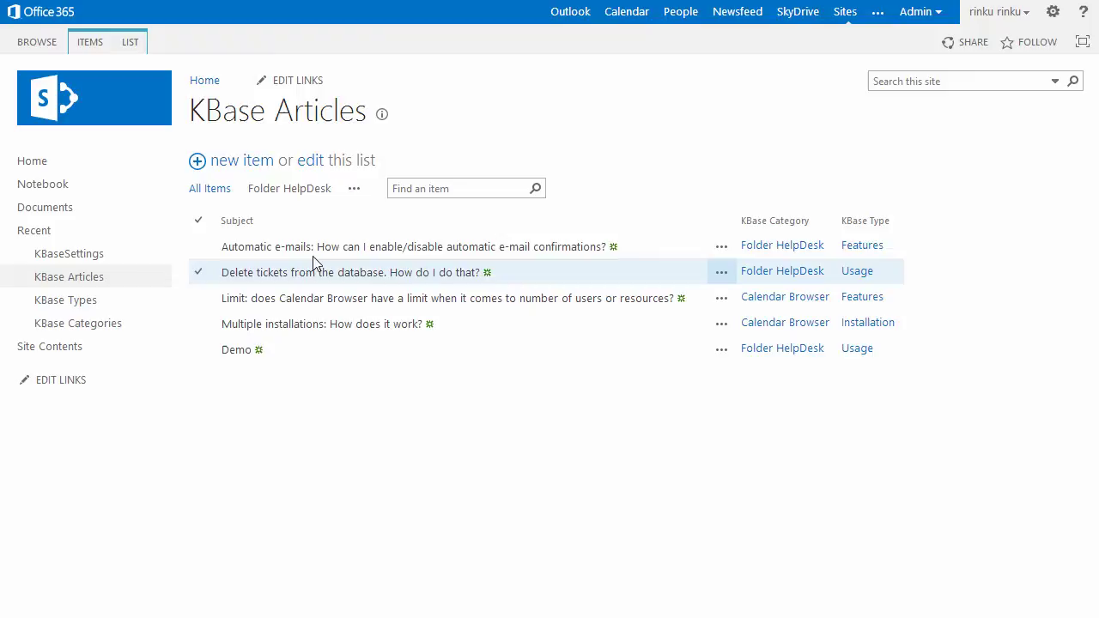
# Step: Start a new standard view of the KBase Articles list and name it Folder HelpDesk
pyautogui.click(129, 42)
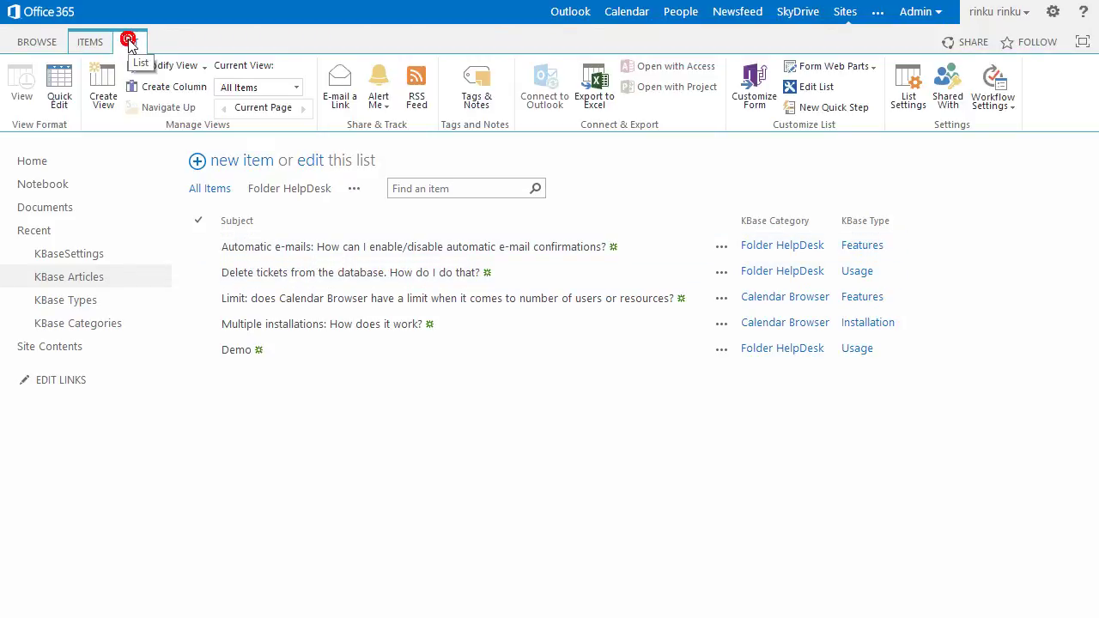
pyautogui.click(100, 97)
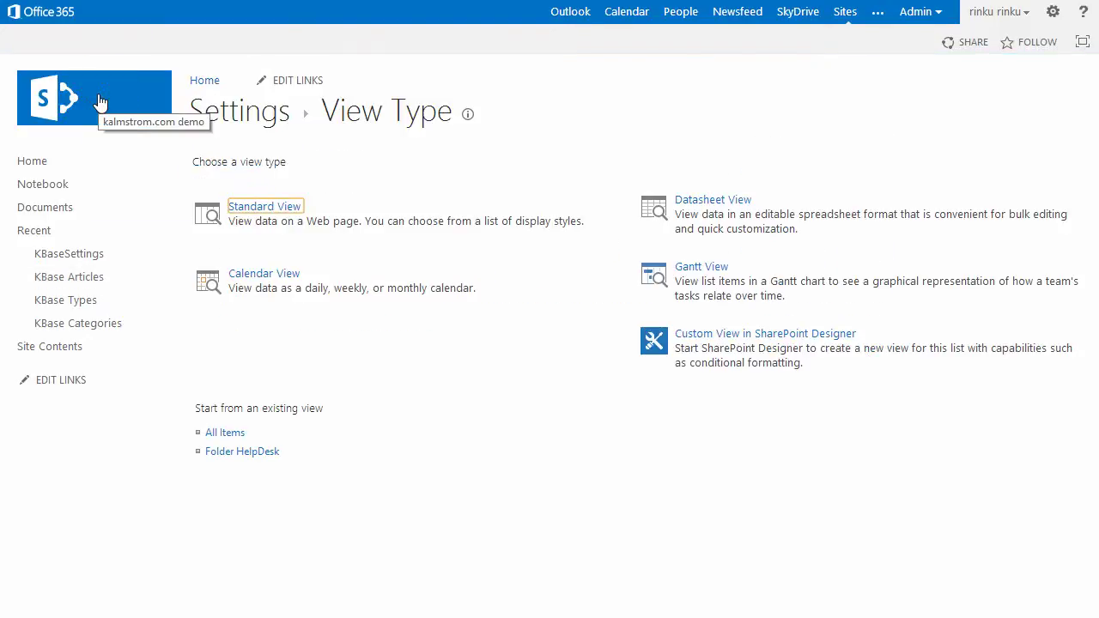
pyautogui.click(273, 207)
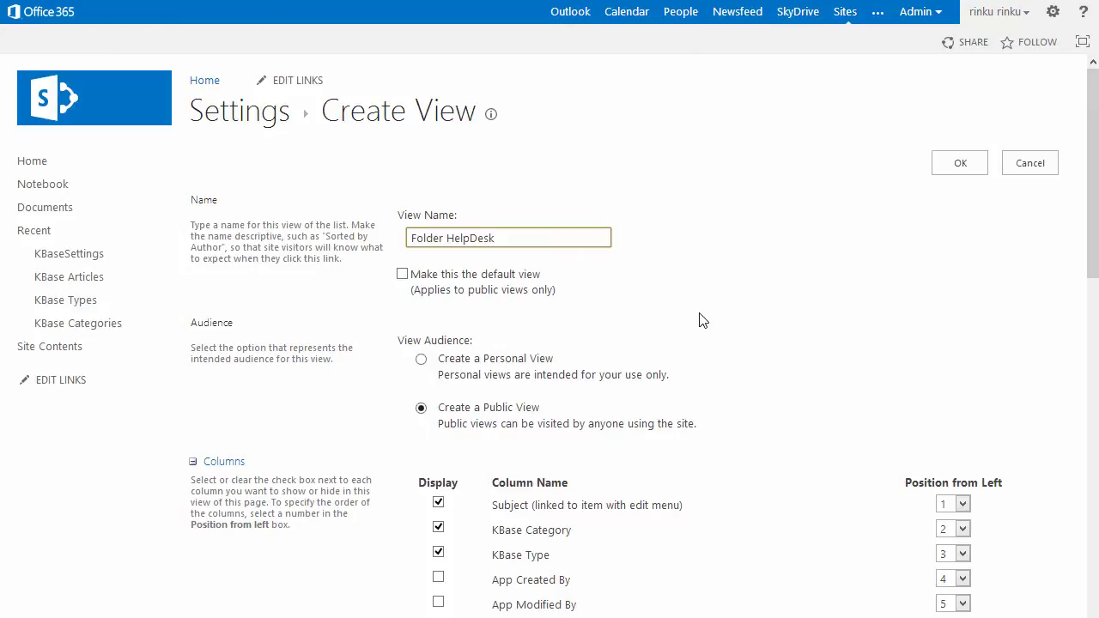
# Step: Filter the view to show only items whose KBase Category is equal to Folder HelpDesk
pyautogui.scroll(-3, 699, 319)
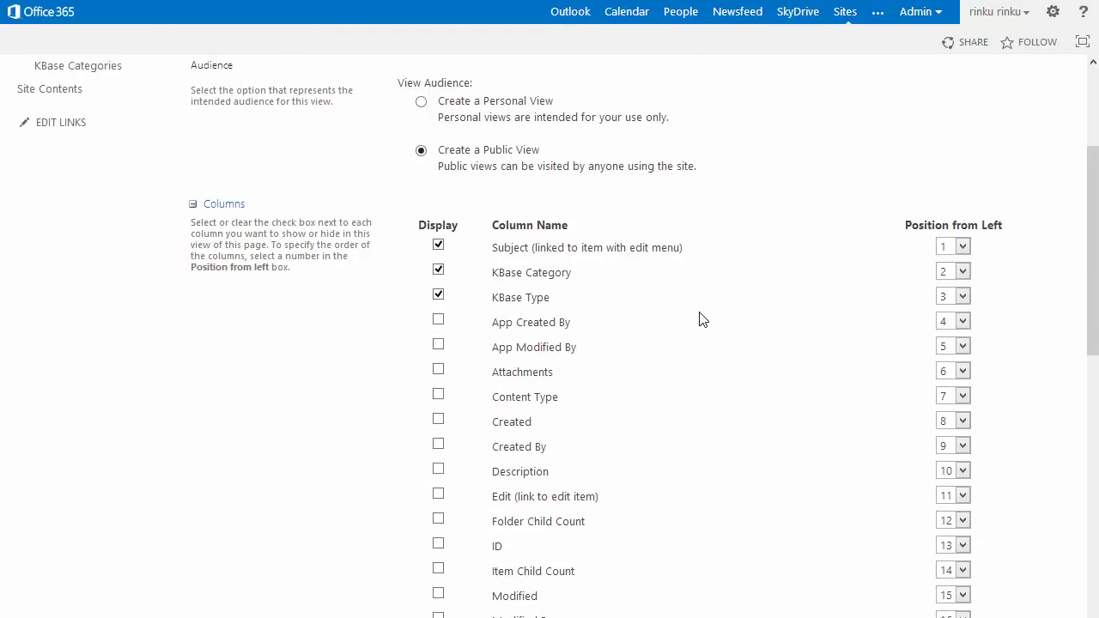
pyautogui.scroll(-4, 699, 320)
pyautogui.scroll(-3, 700, 320)
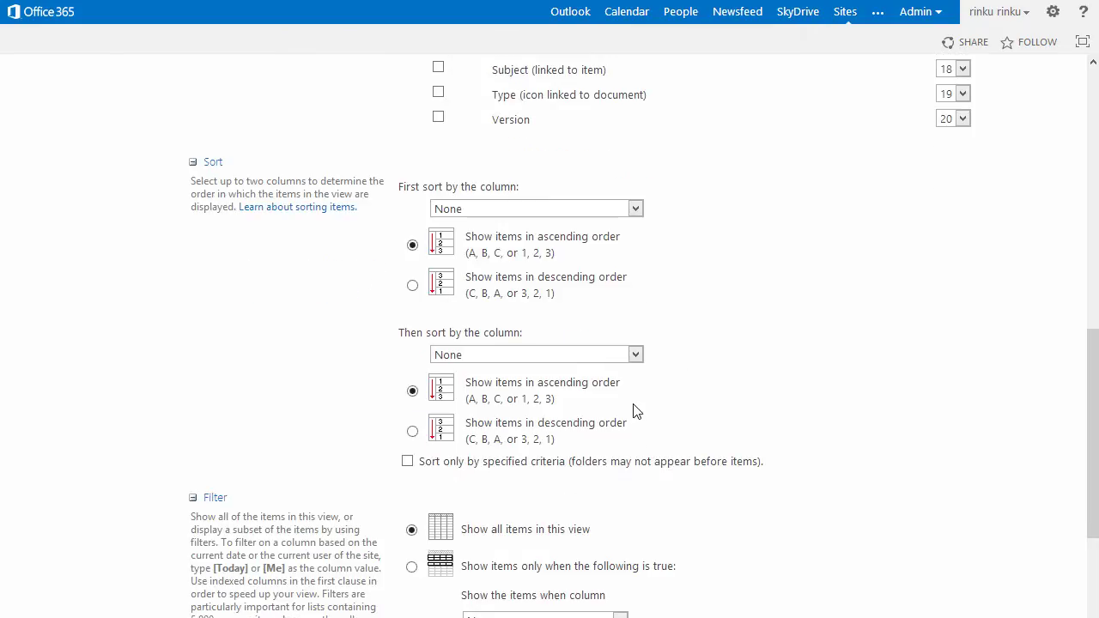
pyautogui.scroll(-3, 635, 412)
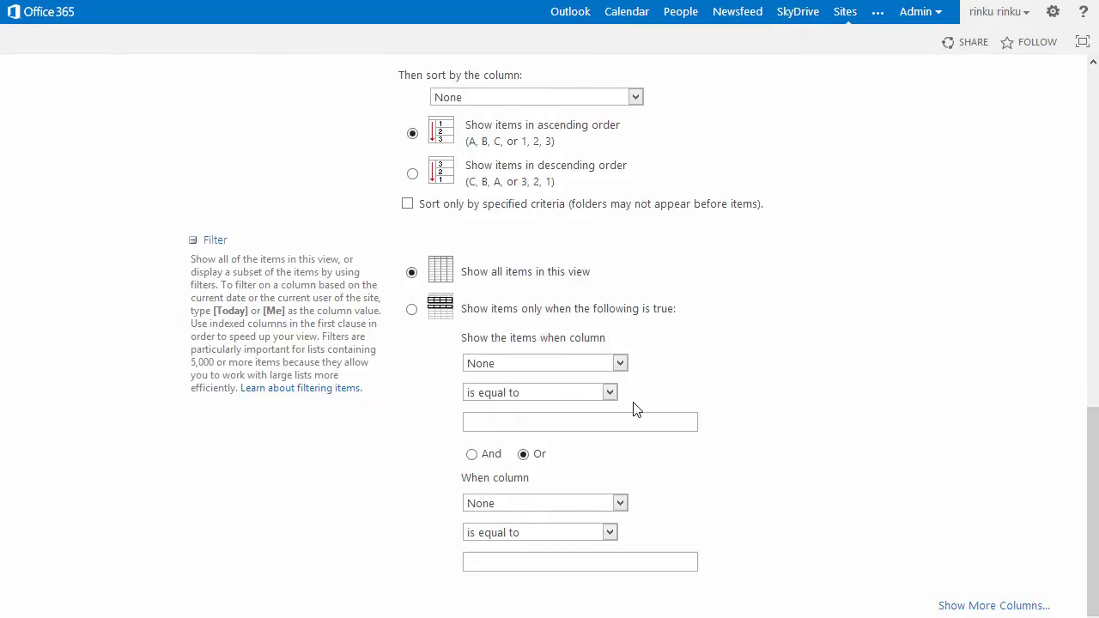
pyautogui.click(411, 310)
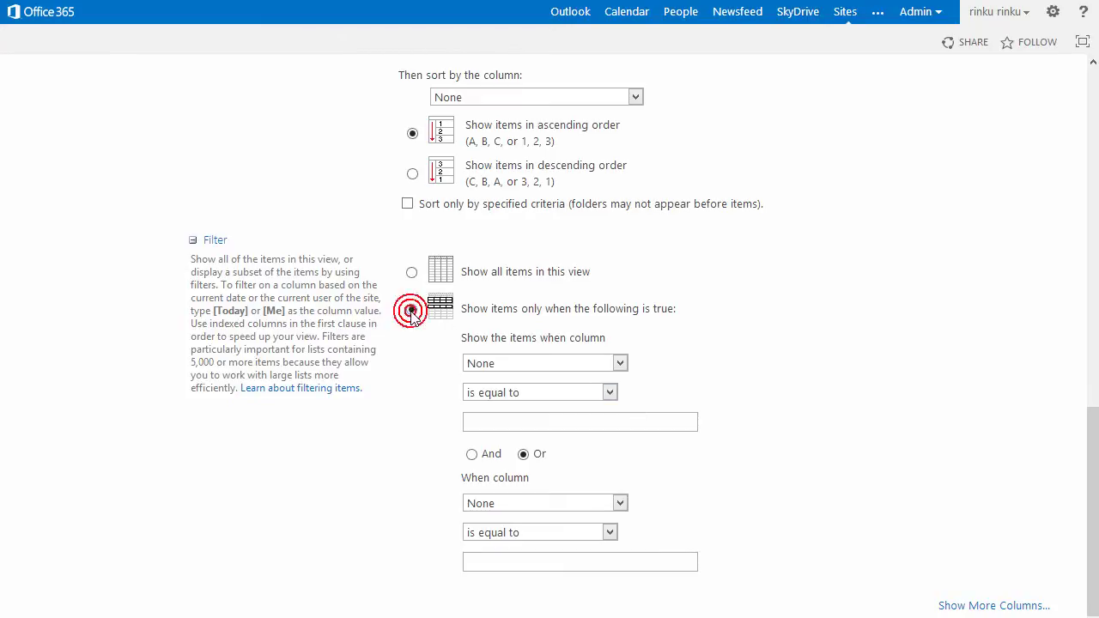
pyautogui.click(620, 363)
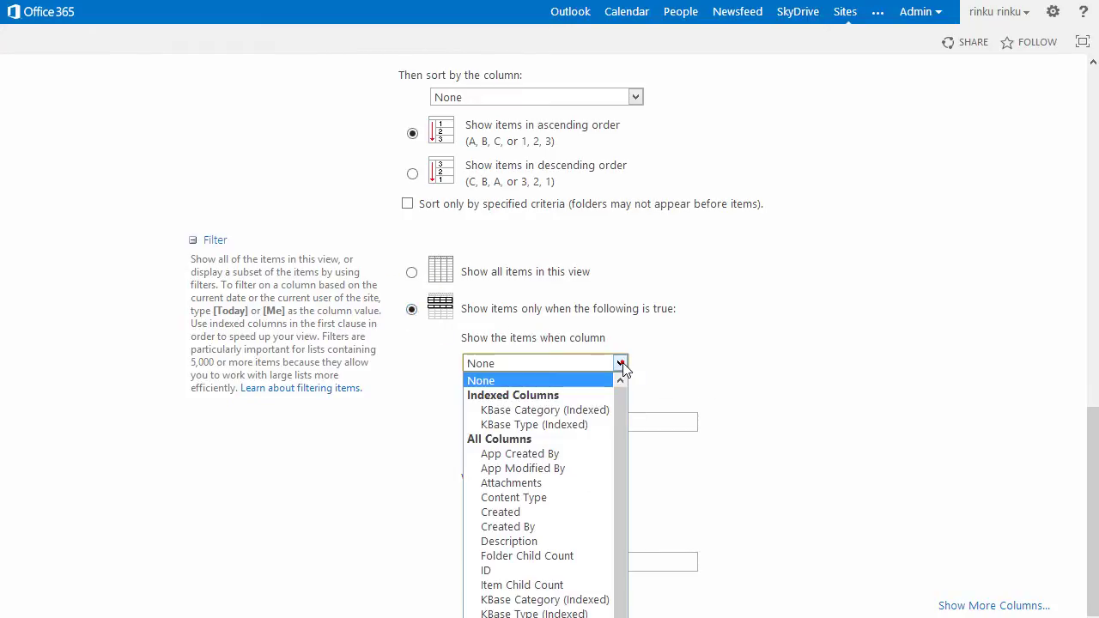
pyautogui.click(591, 409)
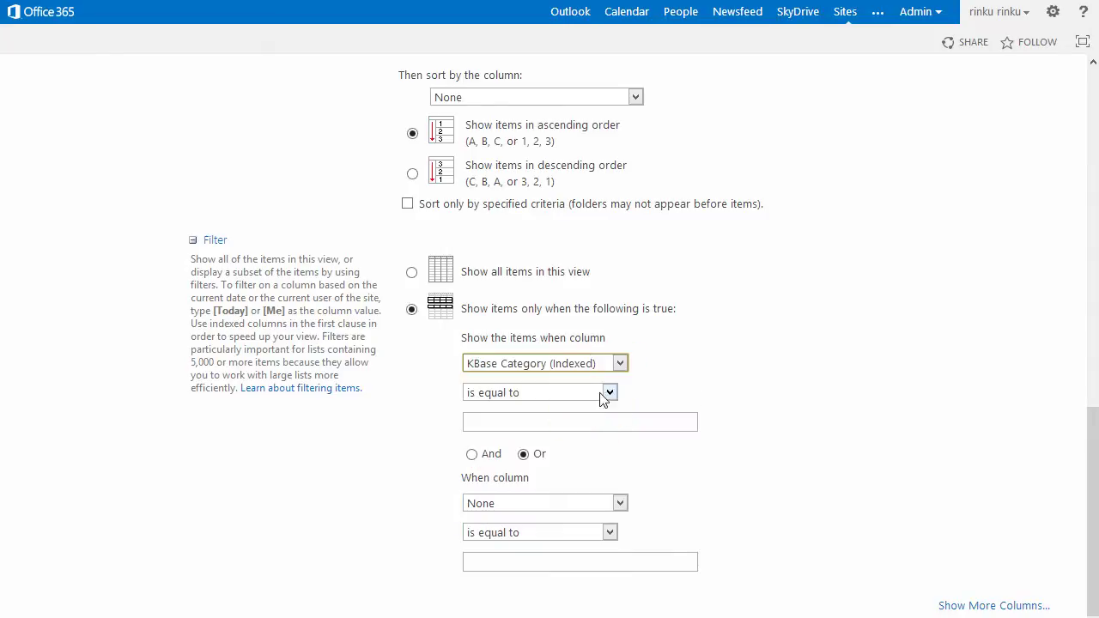
pyautogui.click(562, 418)
pyautogui.write('Folder HelpDesk')
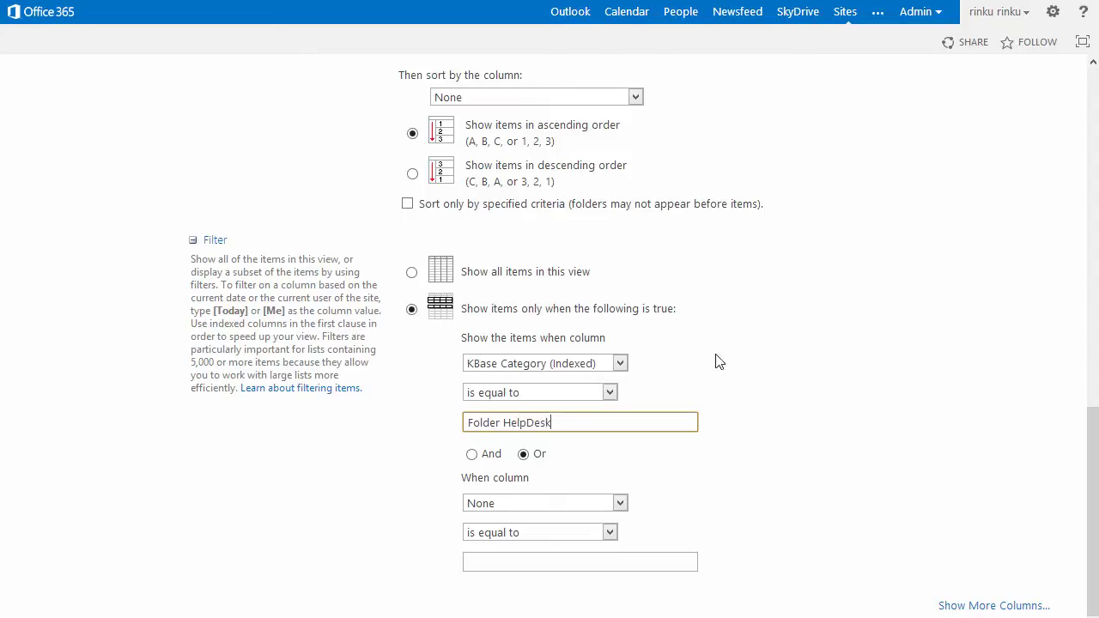
# Step: Sort the view first by the ID column in descending order
pyautogui.scroll(1, 681, 296)
pyautogui.scroll(2, 699, 267)
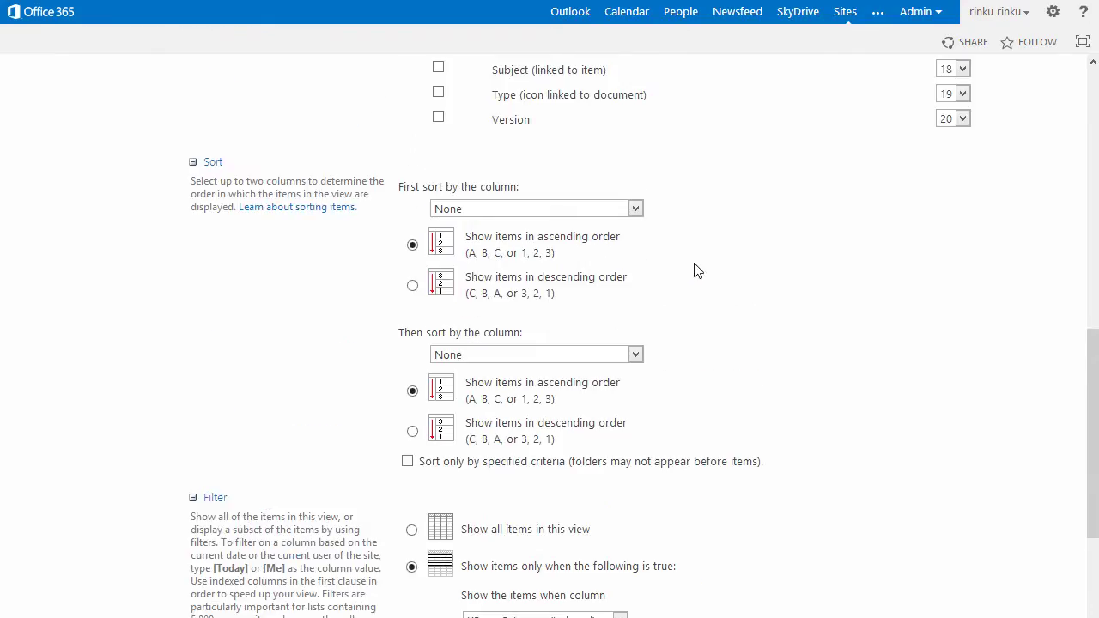
pyautogui.click(636, 209)
pyautogui.click(555, 330)
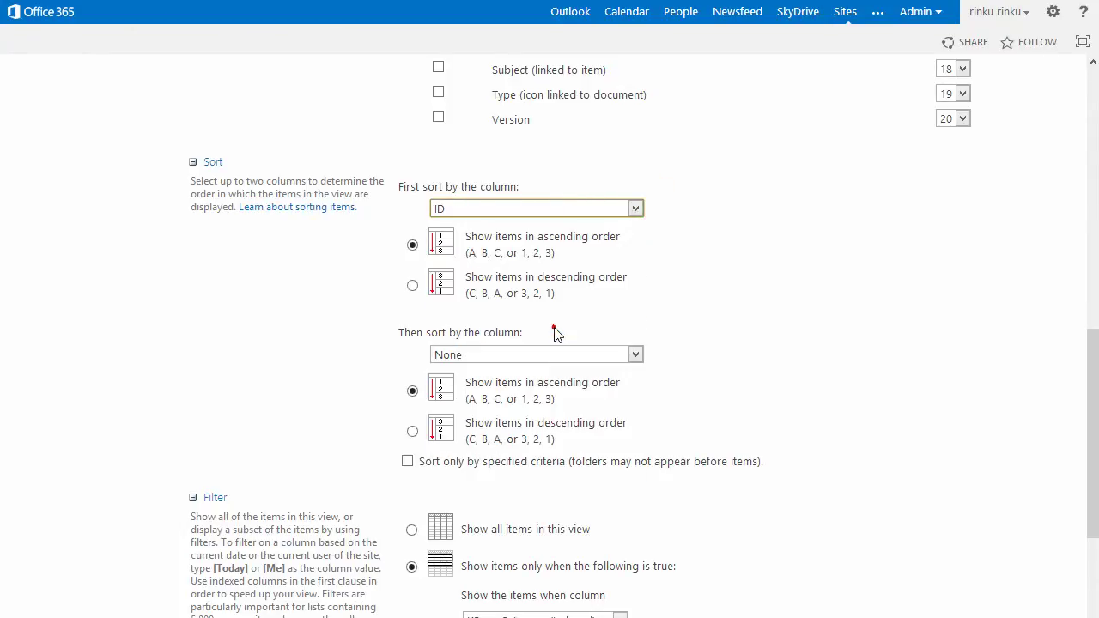
pyautogui.click(413, 285)
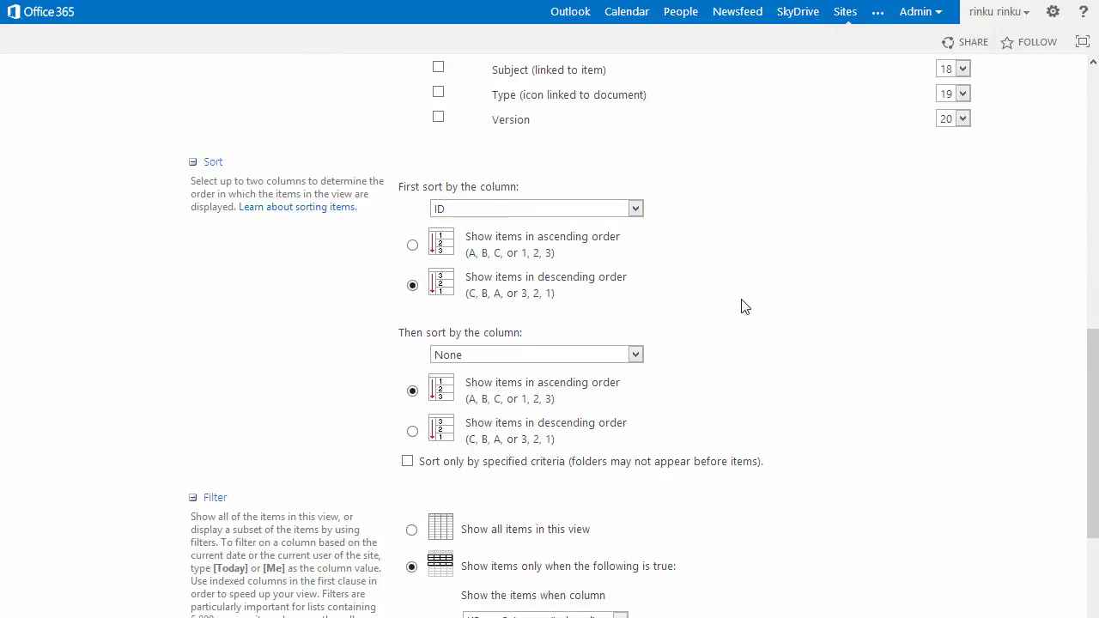
# Step: Include the ID column in the displayed columns and save the Folder HelpDesk view
pyautogui.scroll(7, 823, 316)
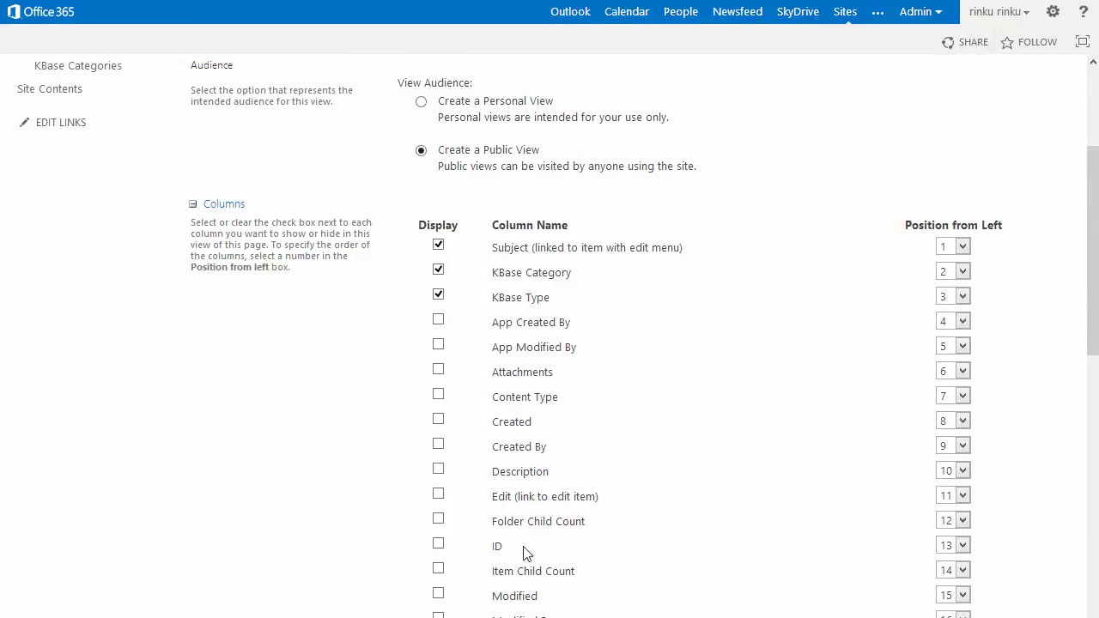
pyautogui.click(439, 545)
pyautogui.scroll(2, 867, 266)
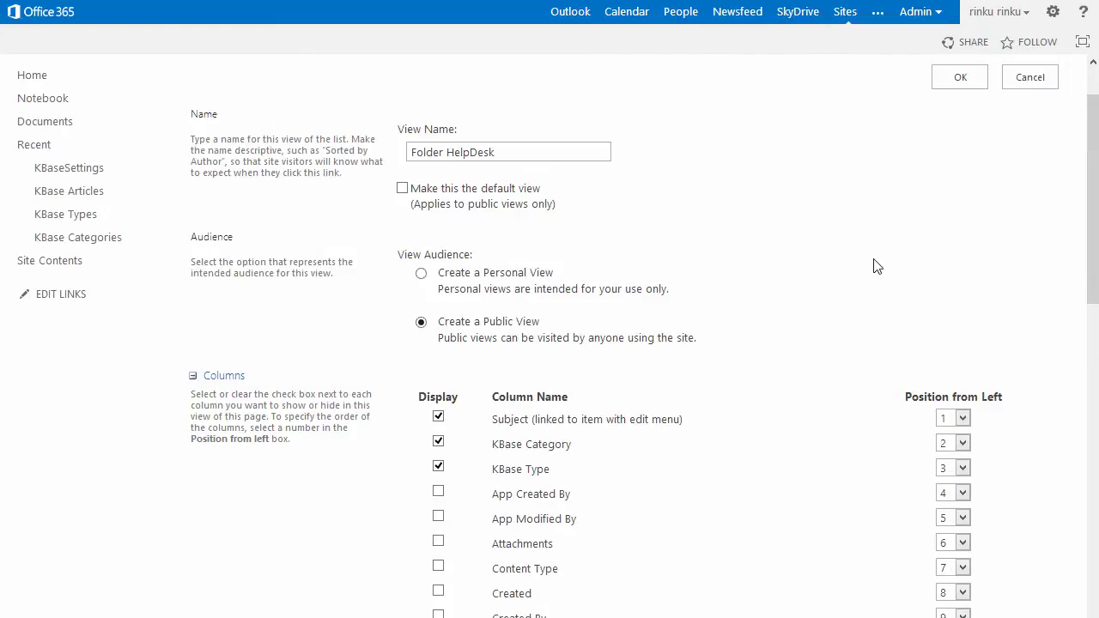
pyautogui.click(960, 79)
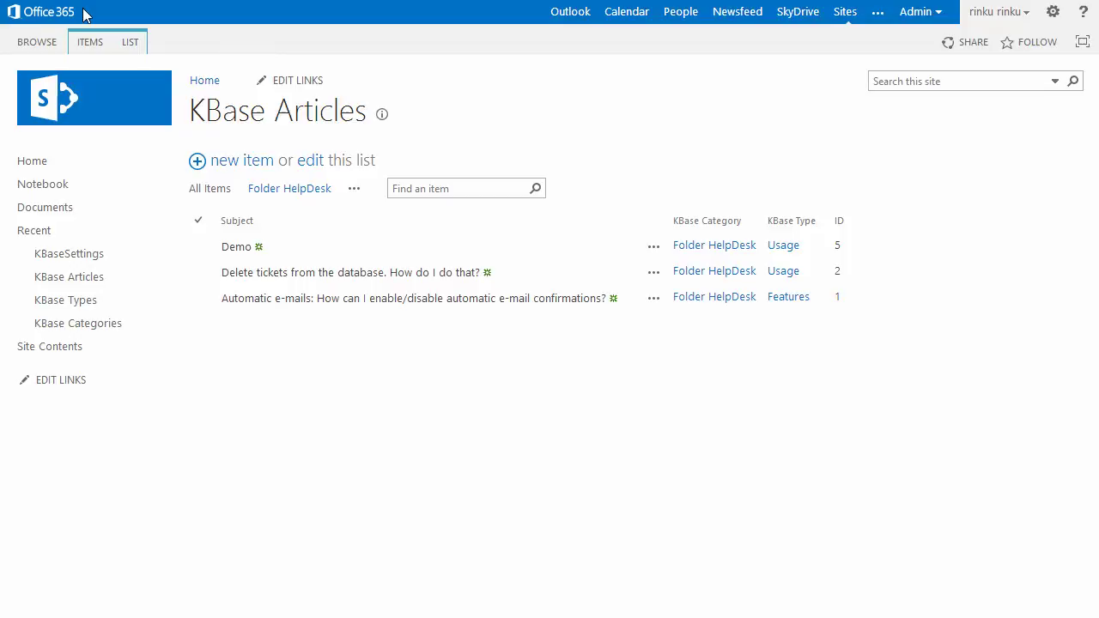
# Step: Start another standard view of the KBase Articles list and name it FHD and CB
pyautogui.click(130, 43)
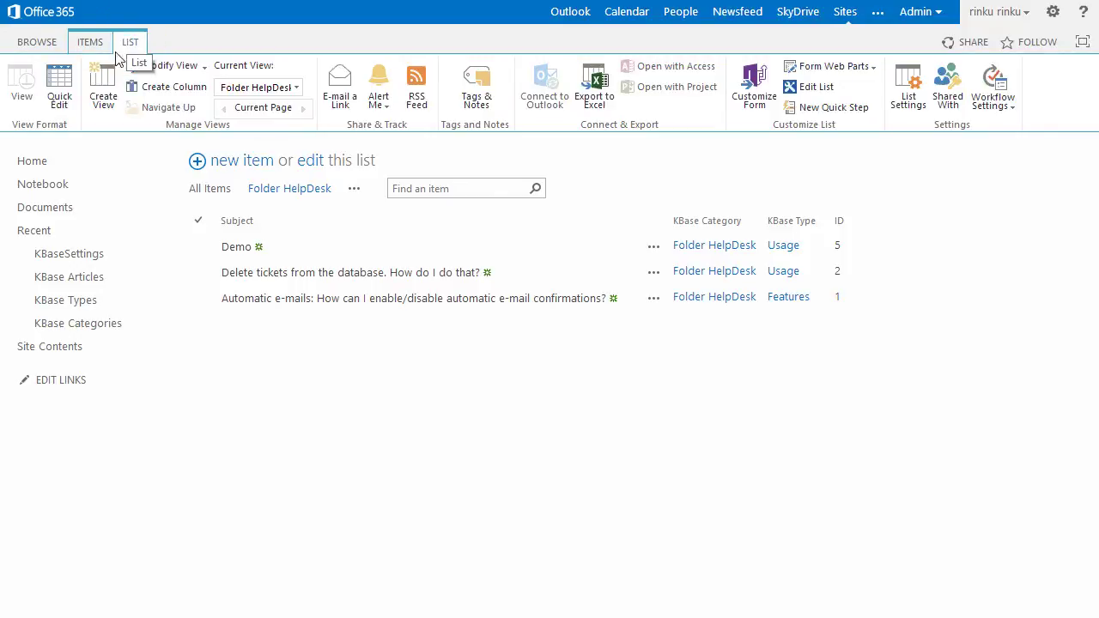
pyautogui.click(102, 99)
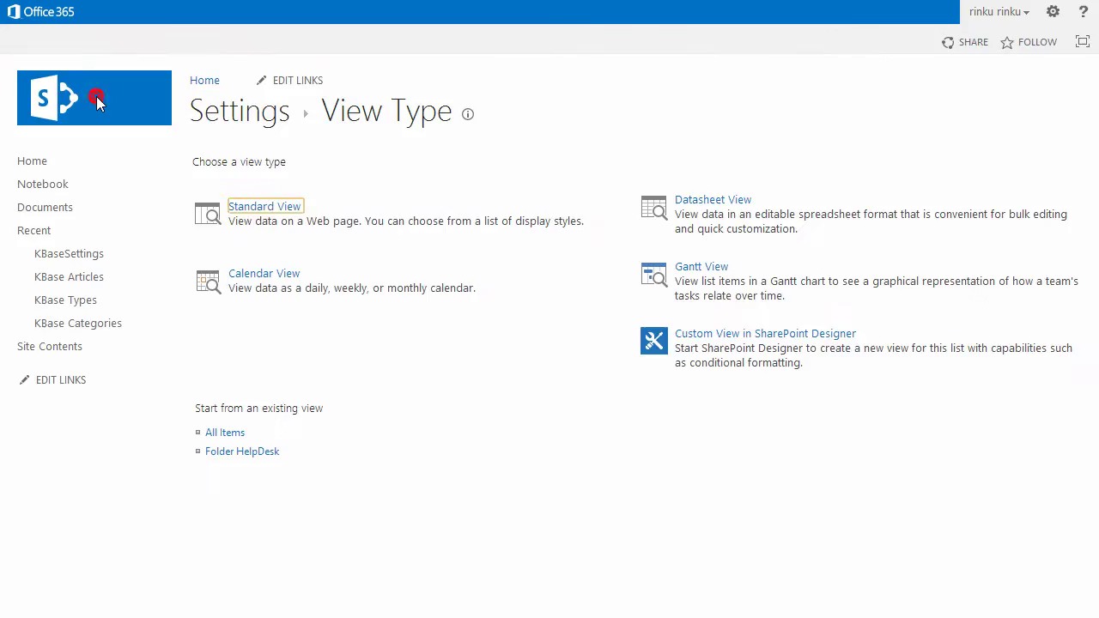
pyautogui.click(277, 207)
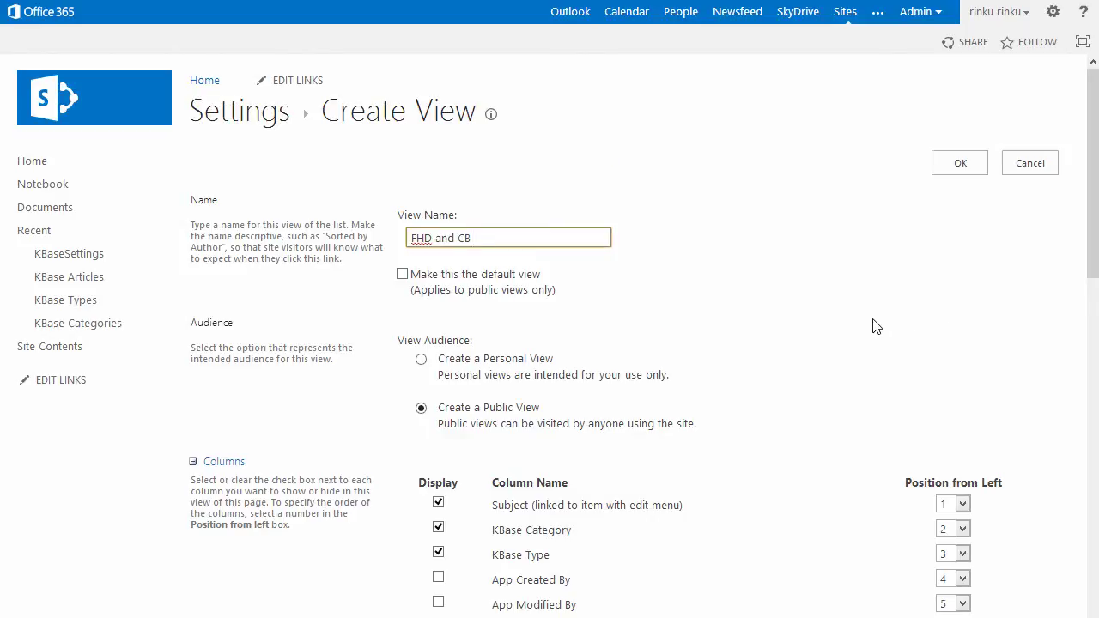
# Step: Restrict the view with a first filter condition: KBase Category is equal to Folder HelpDesk
pyautogui.scroll(-12, 871, 323)
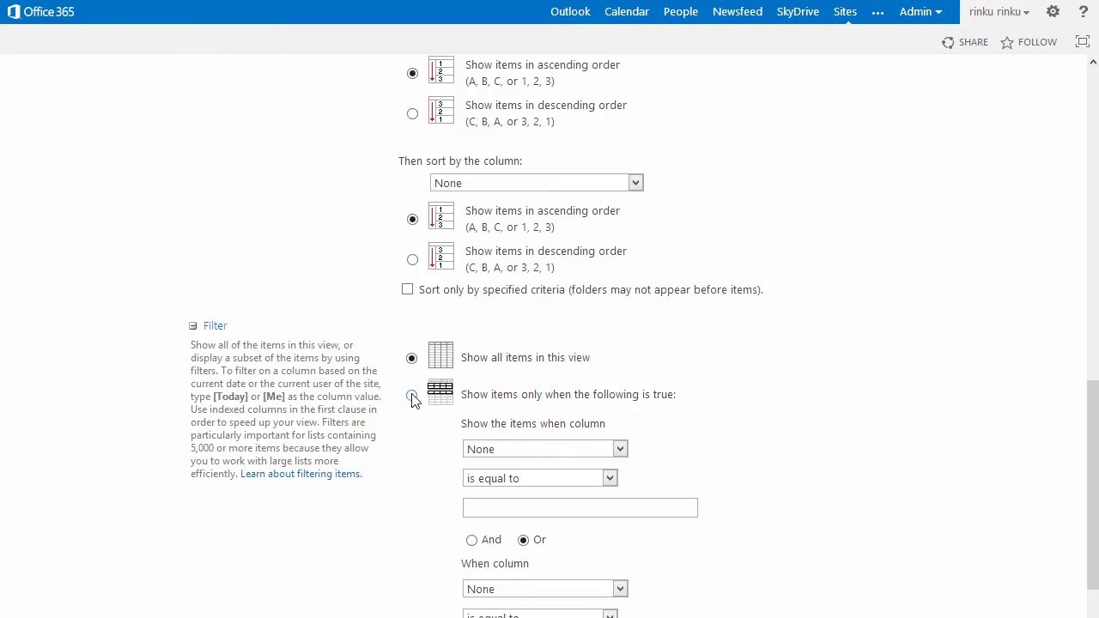
pyautogui.click(412, 396)
pyautogui.click(619, 449)
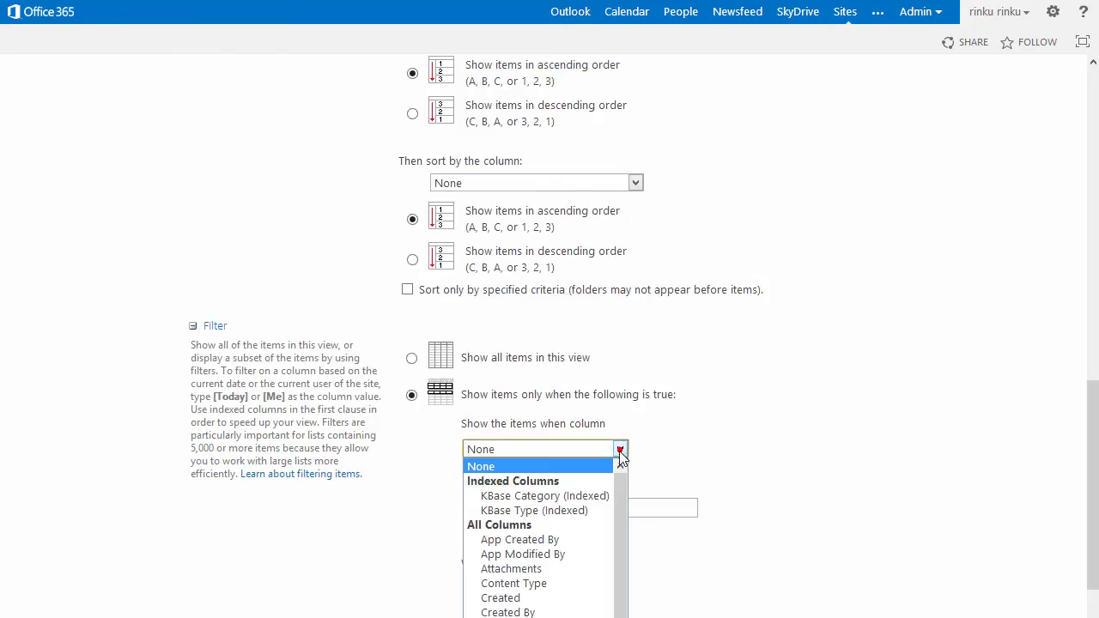
pyautogui.click(592, 498)
pyautogui.click(581, 501)
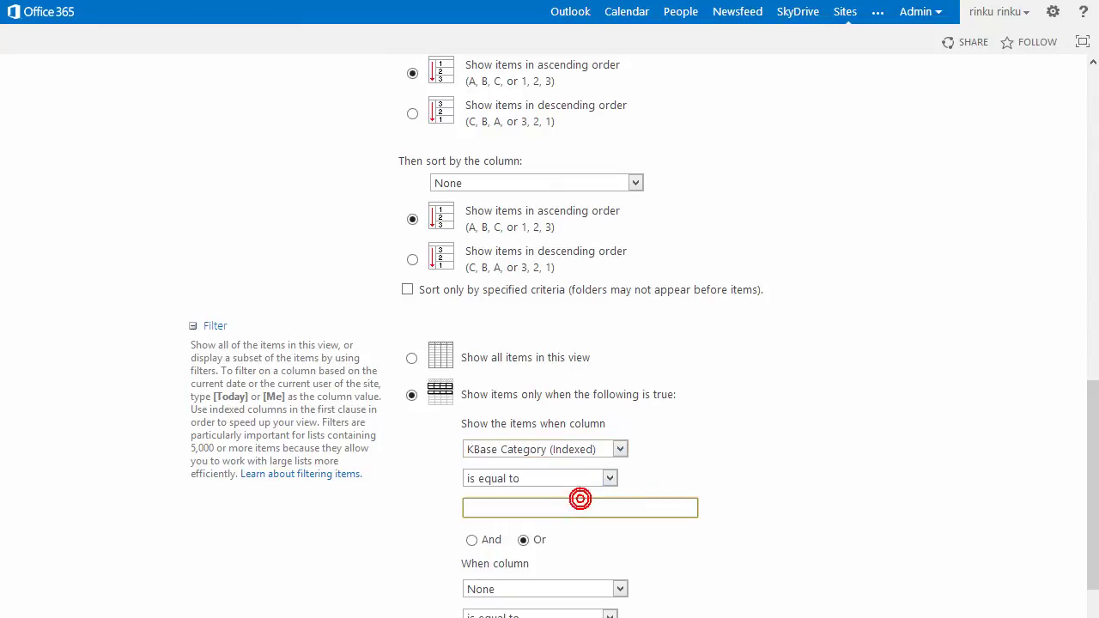
pyautogui.write('Folder HelpDesk')
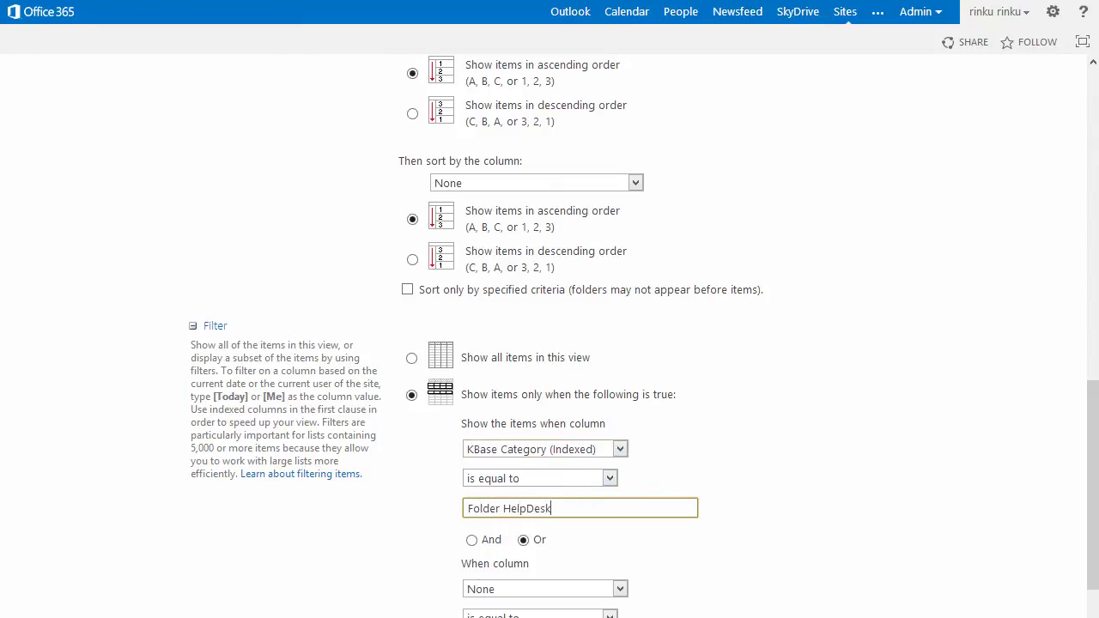
pyautogui.click(902, 453)
# Step: Add a second filter condition joined by Or: KBase Category is equal to Calendar Browser
pyautogui.scroll(-1, 901, 453)
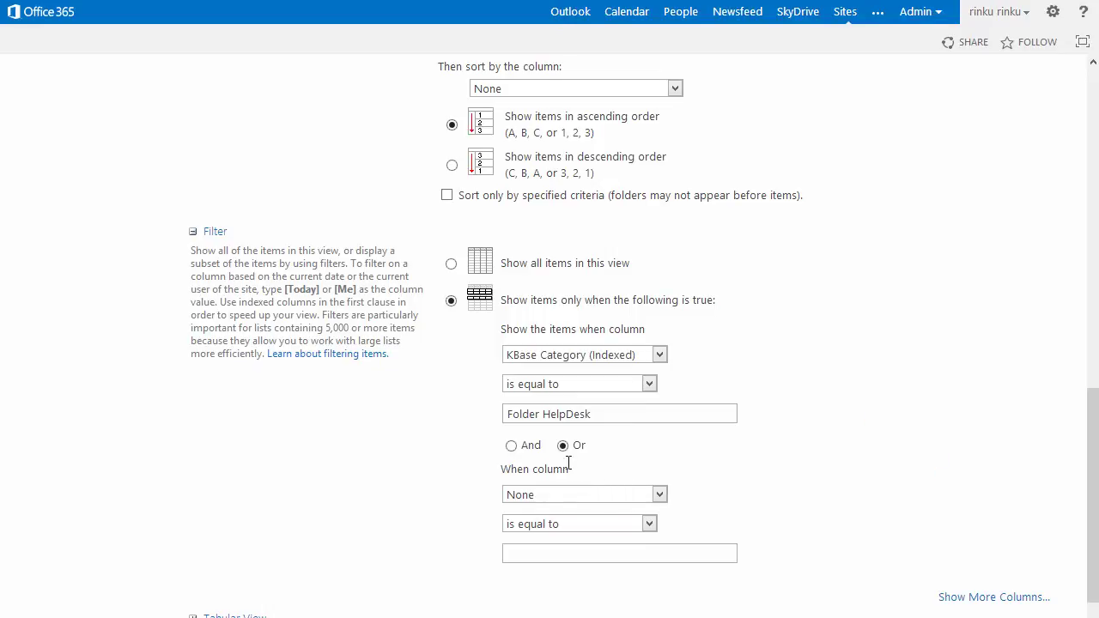
pyautogui.click(658, 494)
pyautogui.click(613, 541)
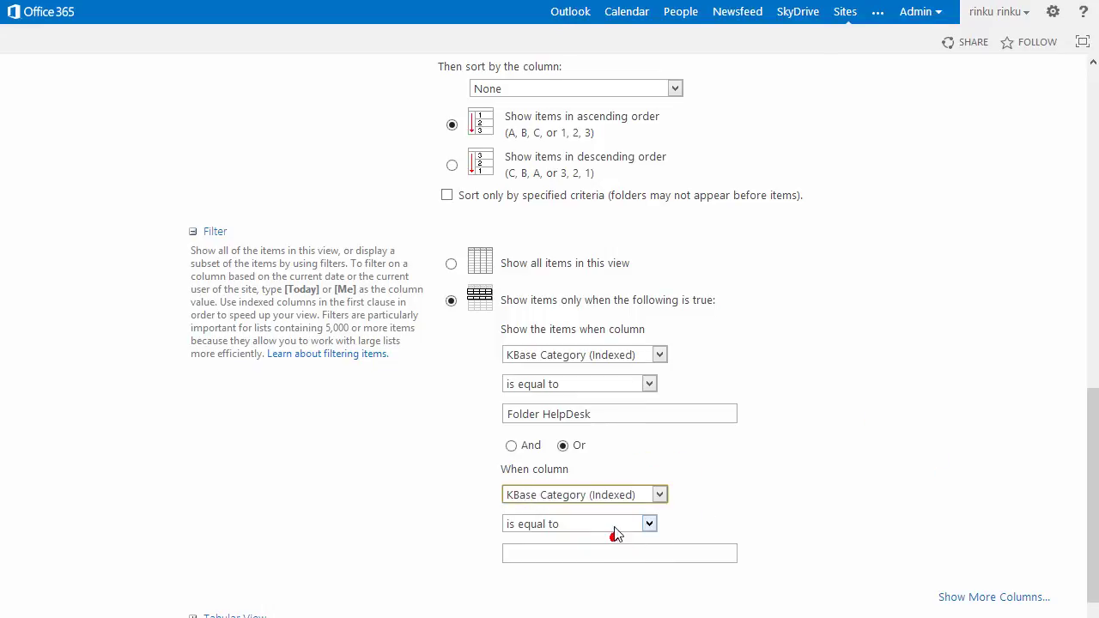
pyautogui.click(635, 552)
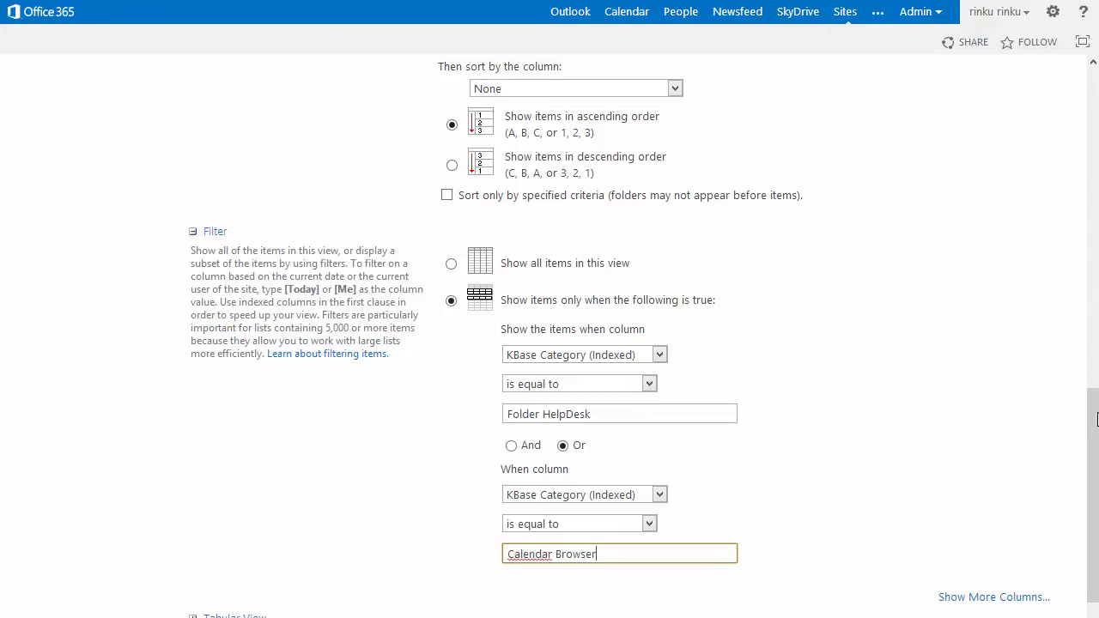
# Step: Sort the view first by the Subject column and save the FHD and CB view
pyautogui.scroll(3, 1096, 418)
pyautogui.click(674, 200)
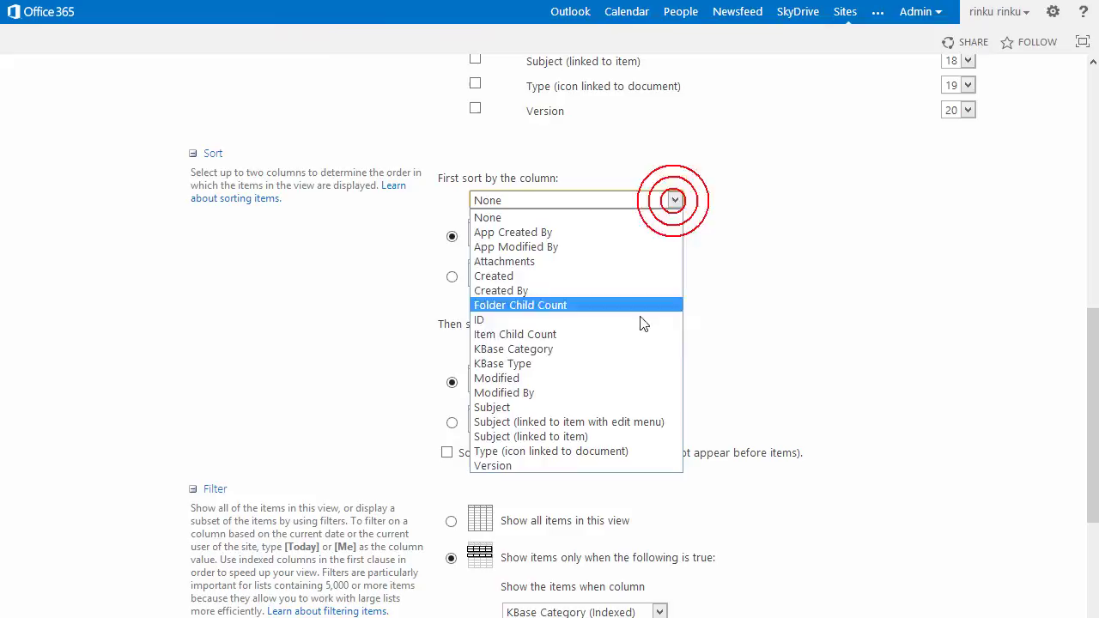
pyautogui.click(627, 407)
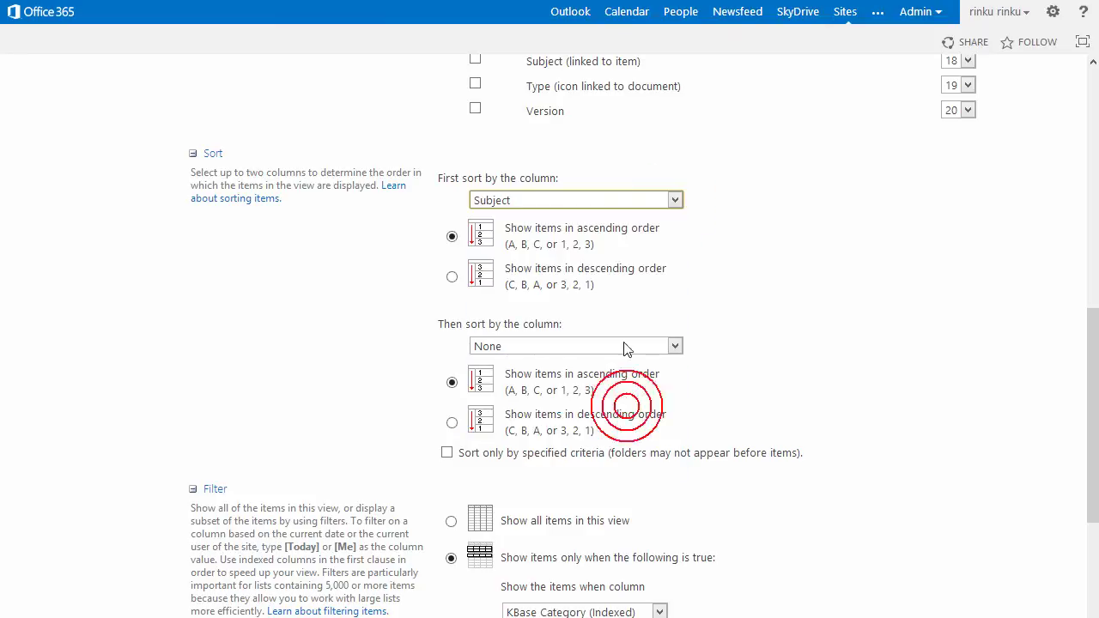
pyautogui.scroll(9, 996, 271)
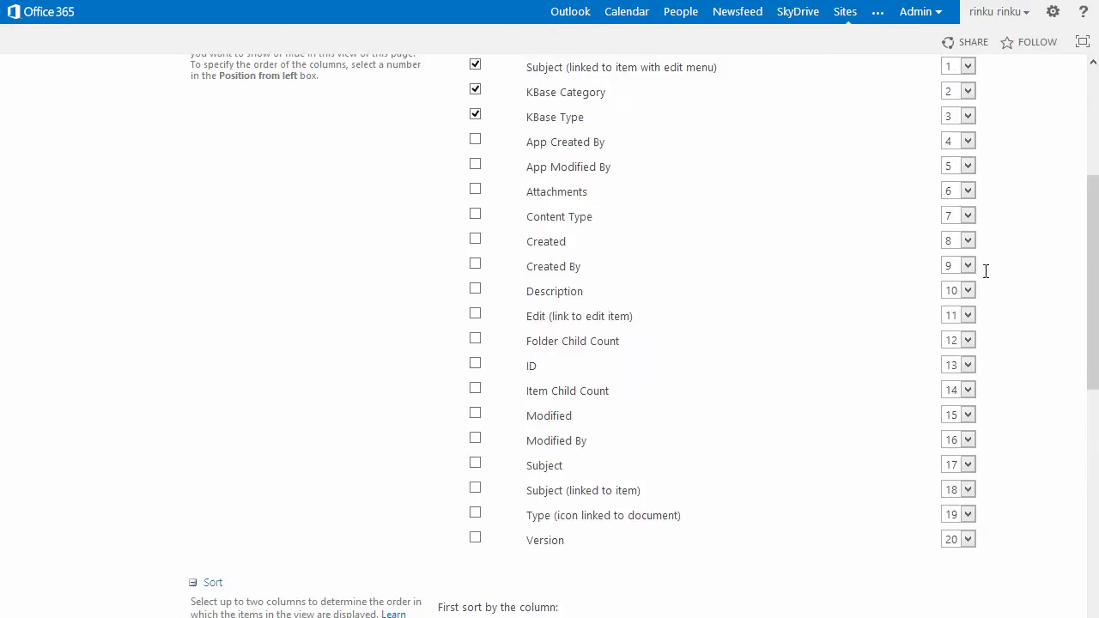
pyautogui.click(963, 166)
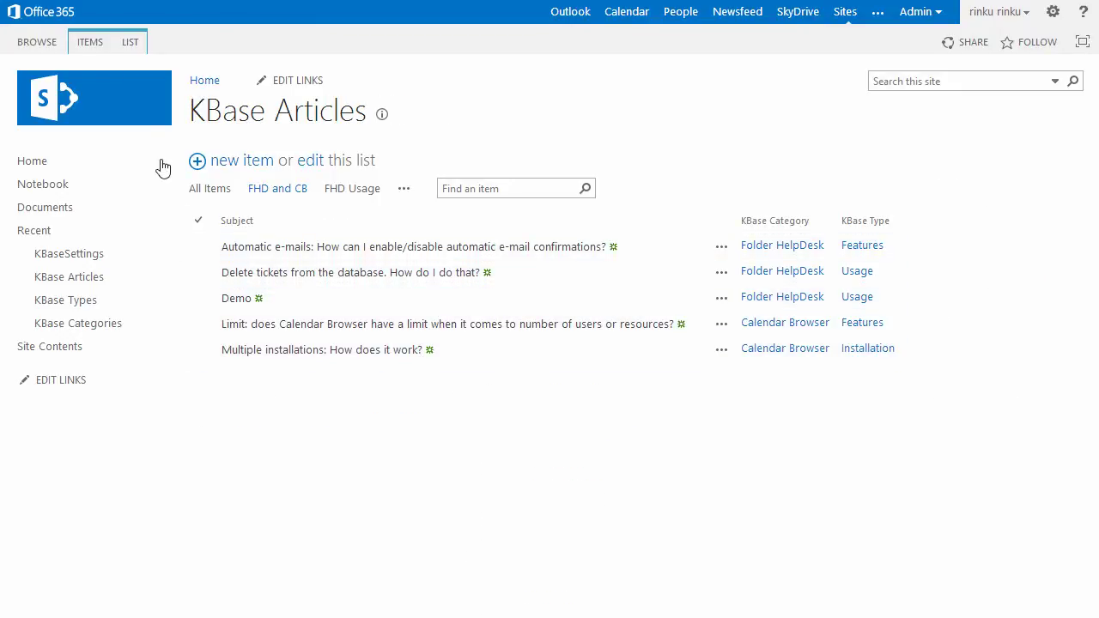
pyautogui.click(130, 43)
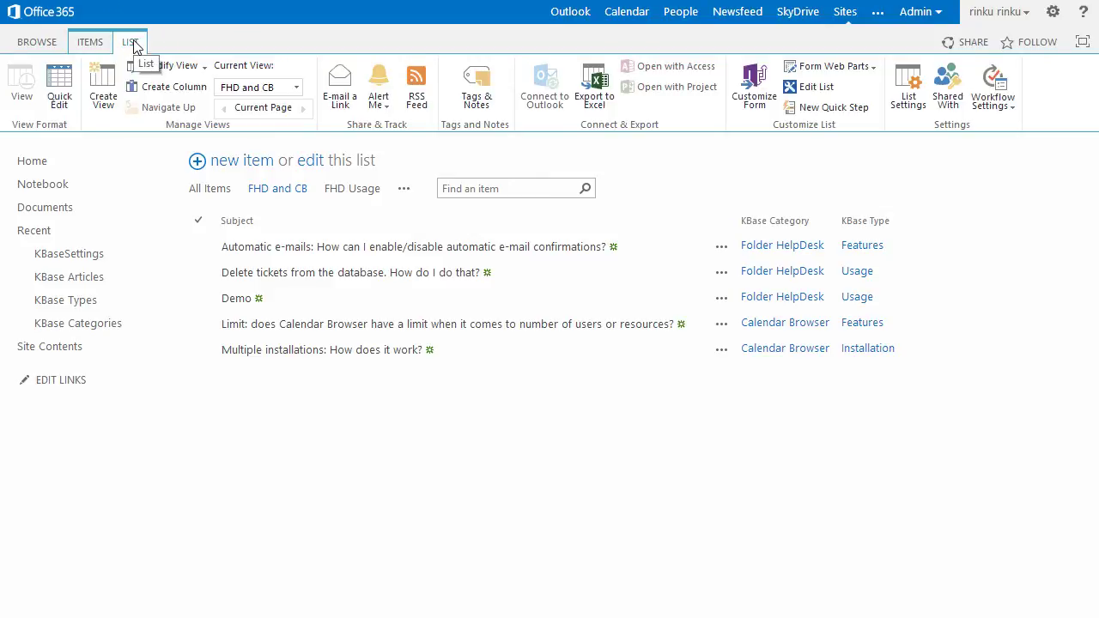
pyautogui.click(101, 103)
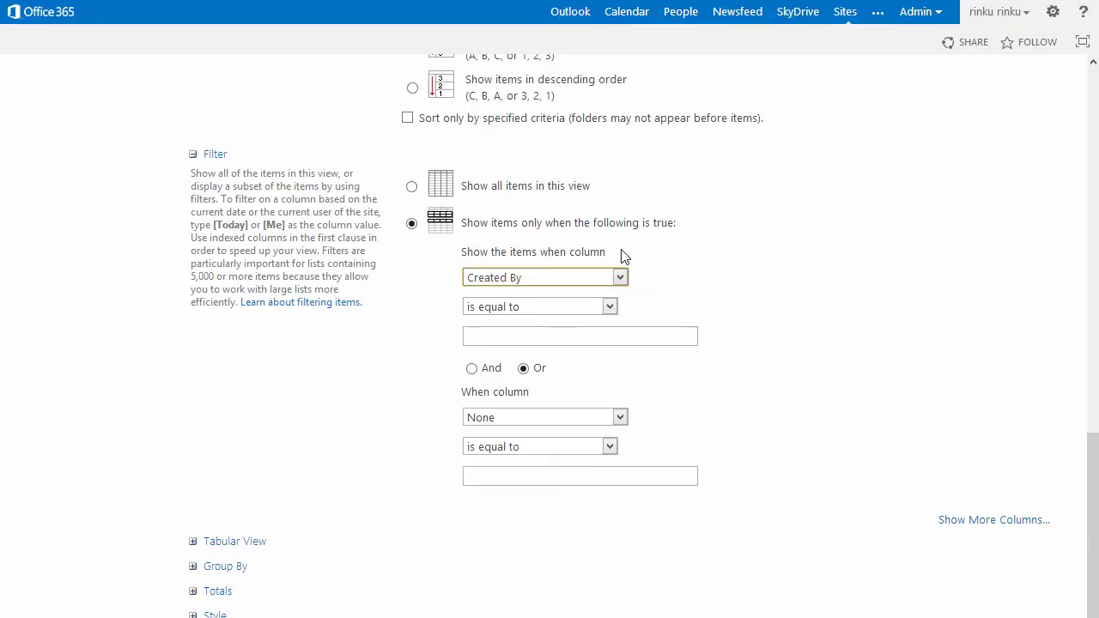
pyautogui.click(619, 277)
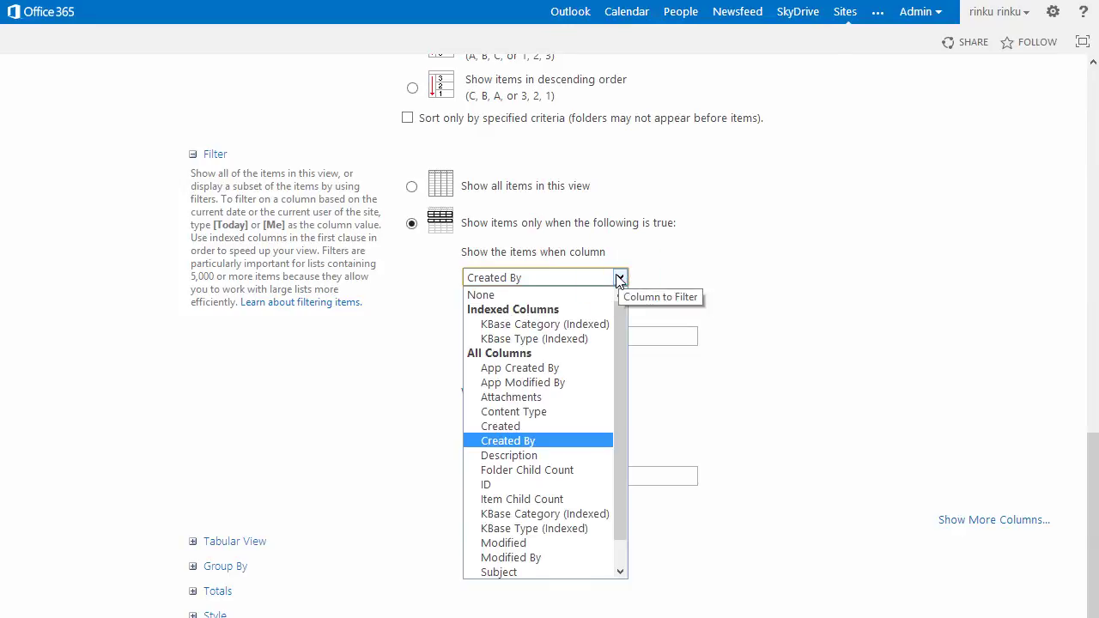
pyautogui.click(549, 427)
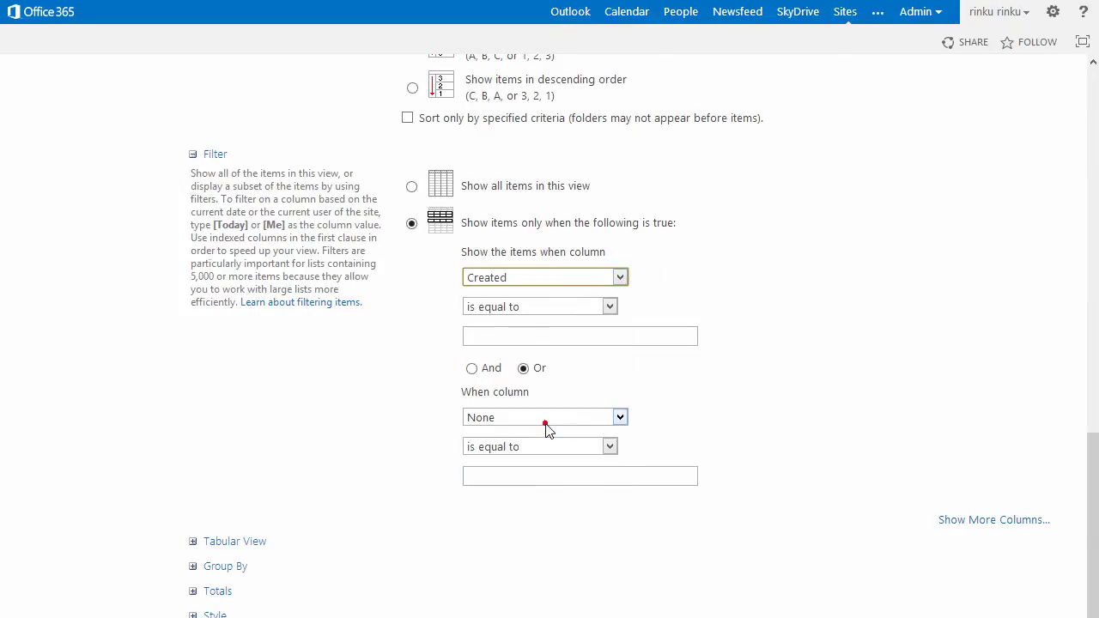
pyautogui.click(610, 306)
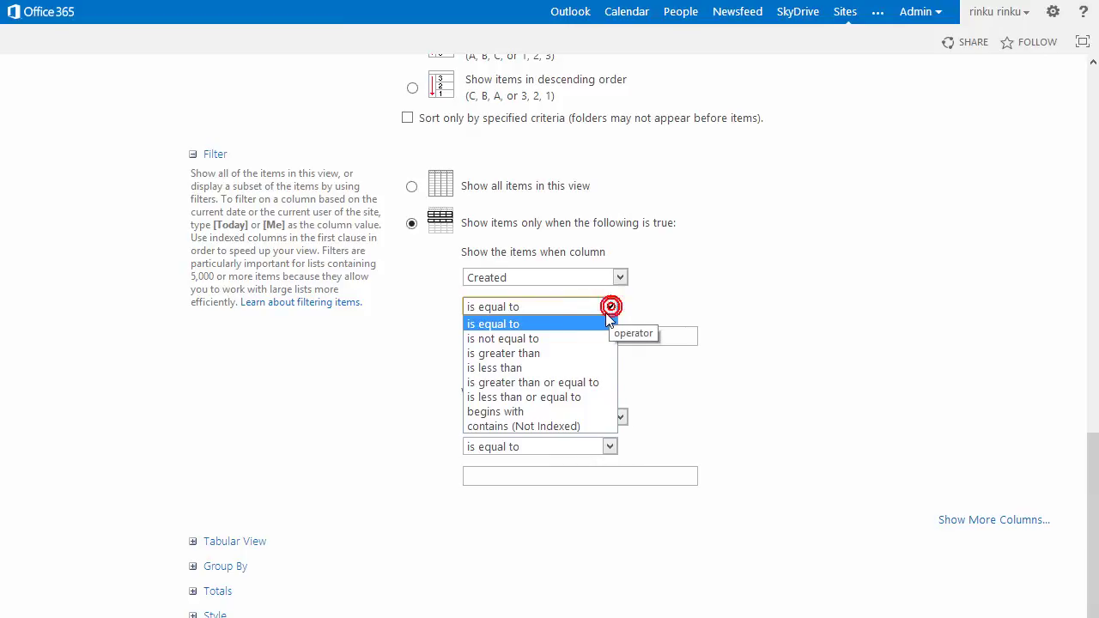
pyautogui.click(579, 399)
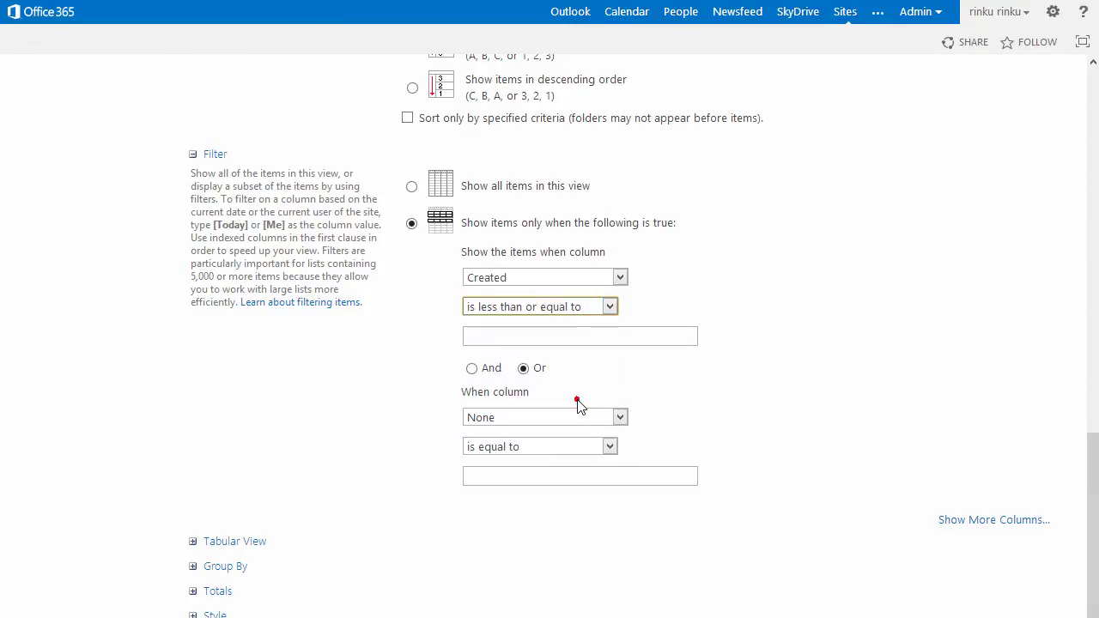
pyautogui.click(548, 337)
pyautogui.write('0')
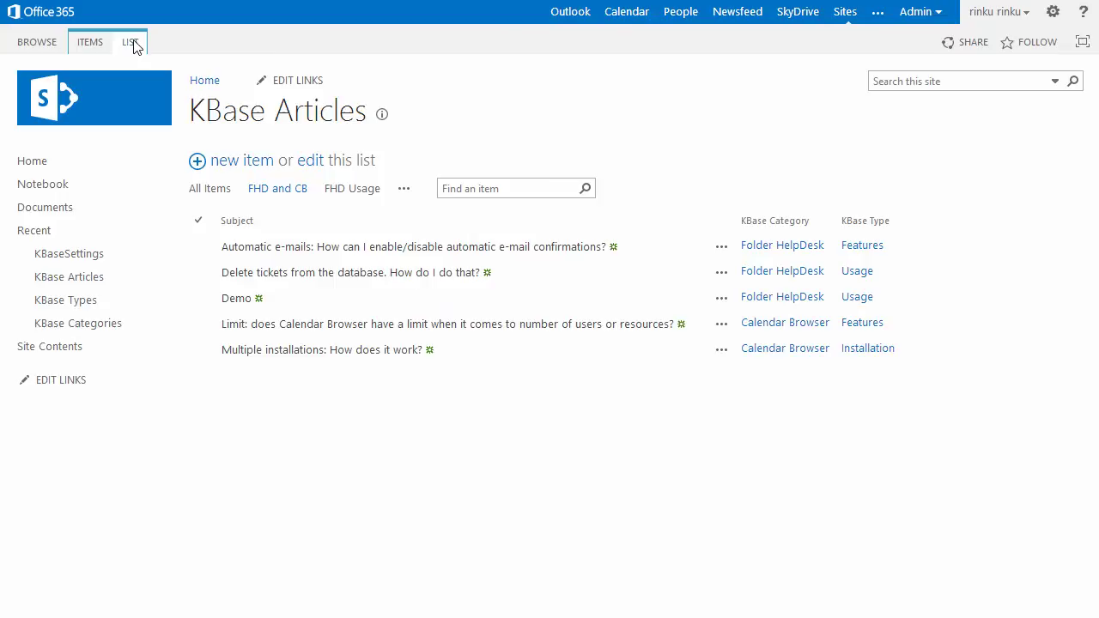
# Step: Start another standard view of the KBase Articles list and name it FHD Usage
pyautogui.click(130, 42)
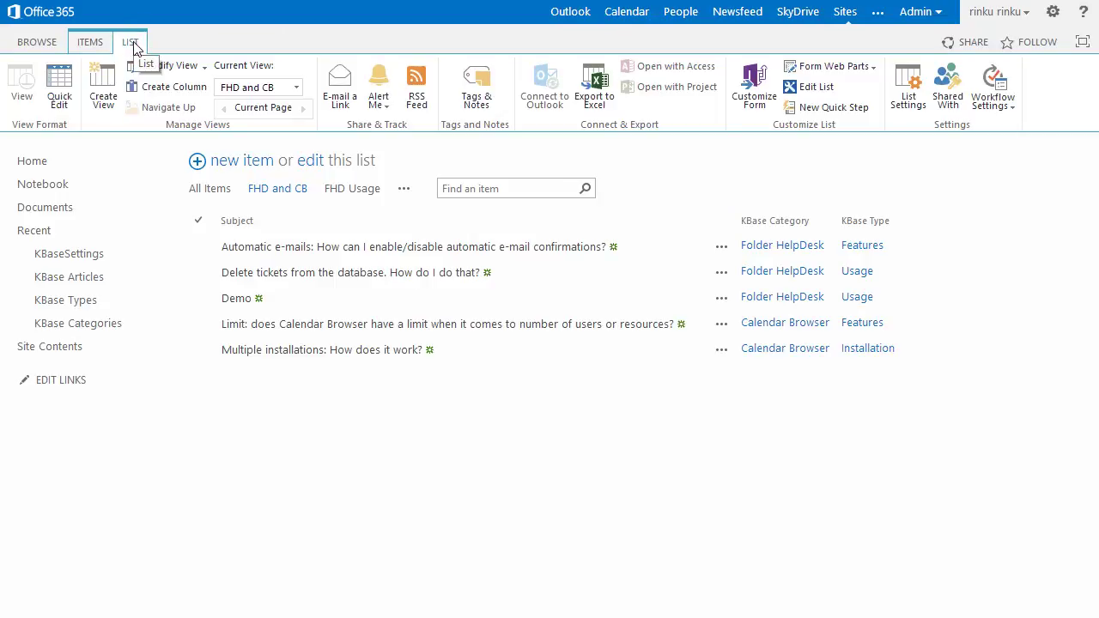
pyautogui.click(101, 102)
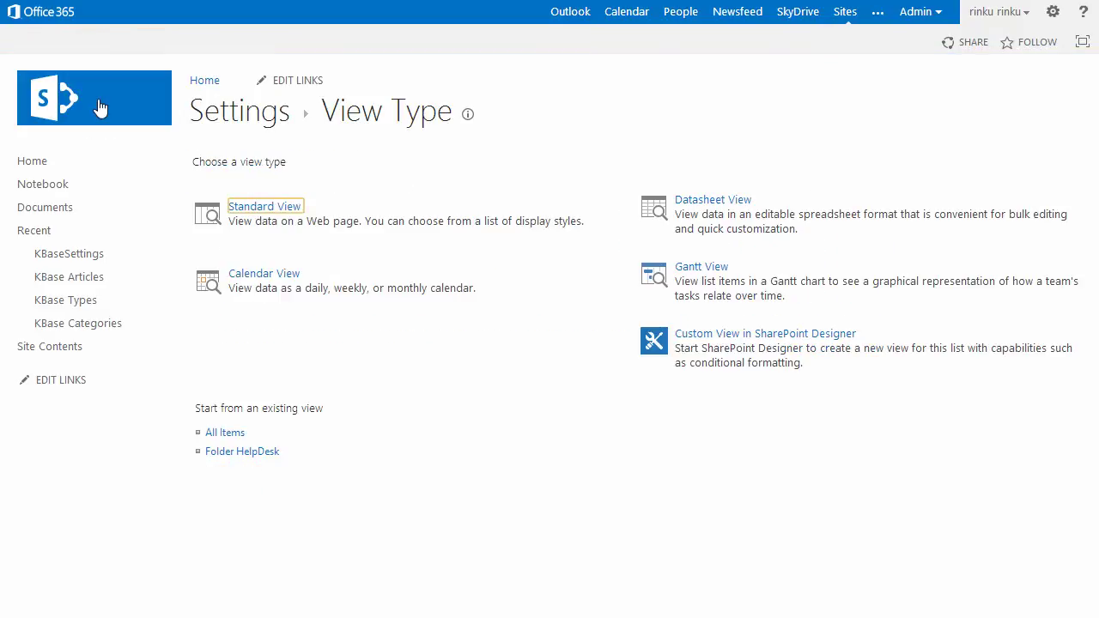
pyautogui.click(274, 208)
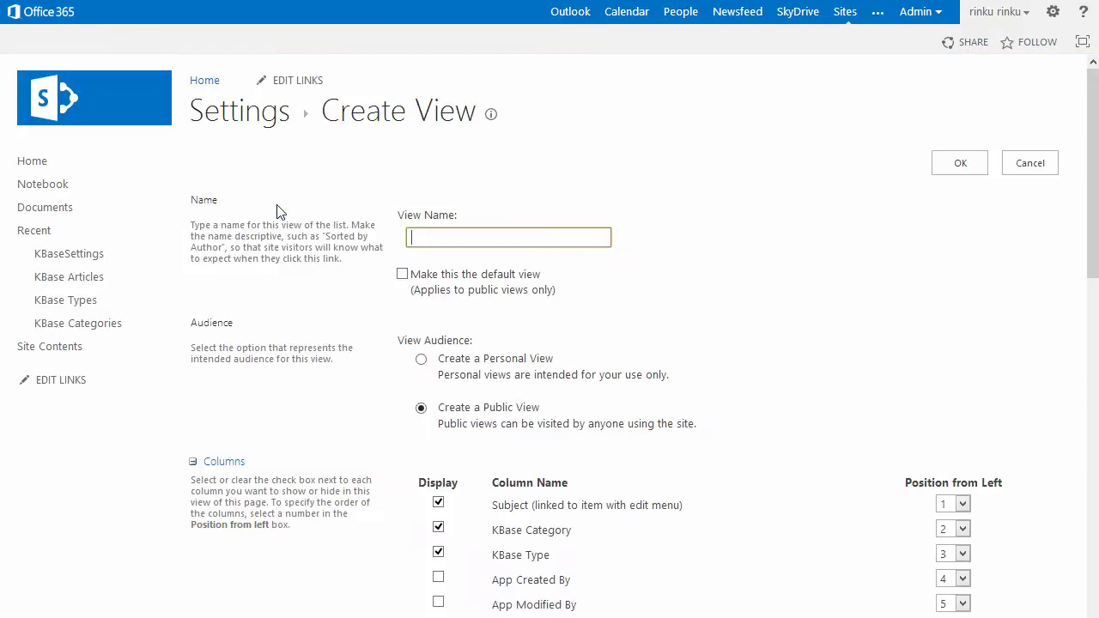
pyautogui.write('FHD Usage')
# Step: Restrict the FHD Usage view with a first filter condition: KBase Category is equal to Folder HelpDesk
pyautogui.scroll(-4, 694, 399)
pyautogui.scroll(-10, 694, 399)
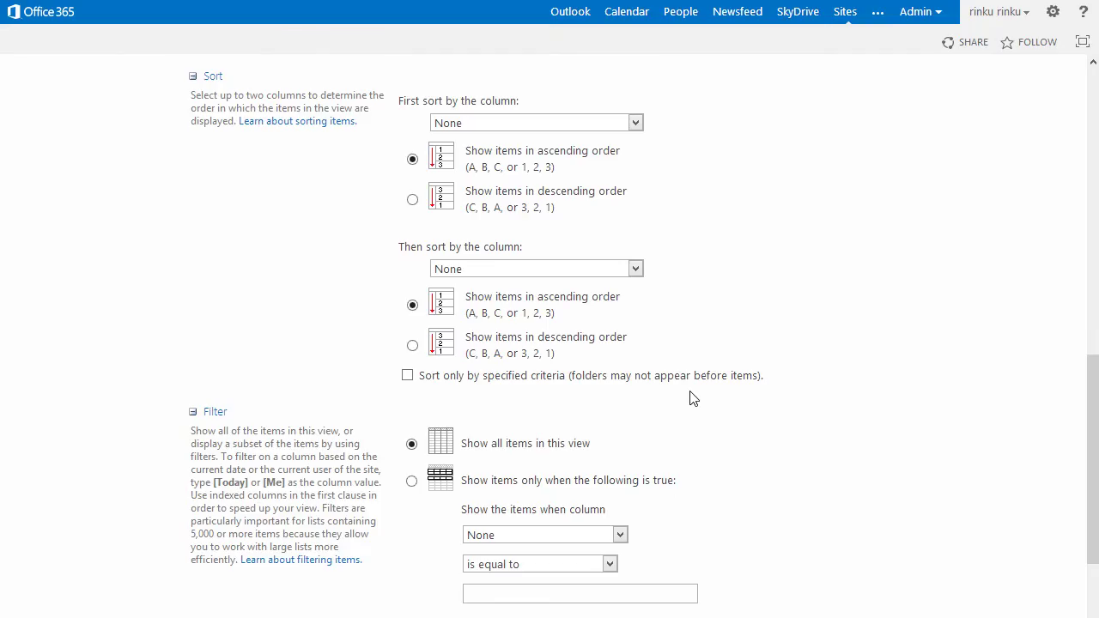
pyautogui.scroll(-3, 694, 399)
pyautogui.click(411, 223)
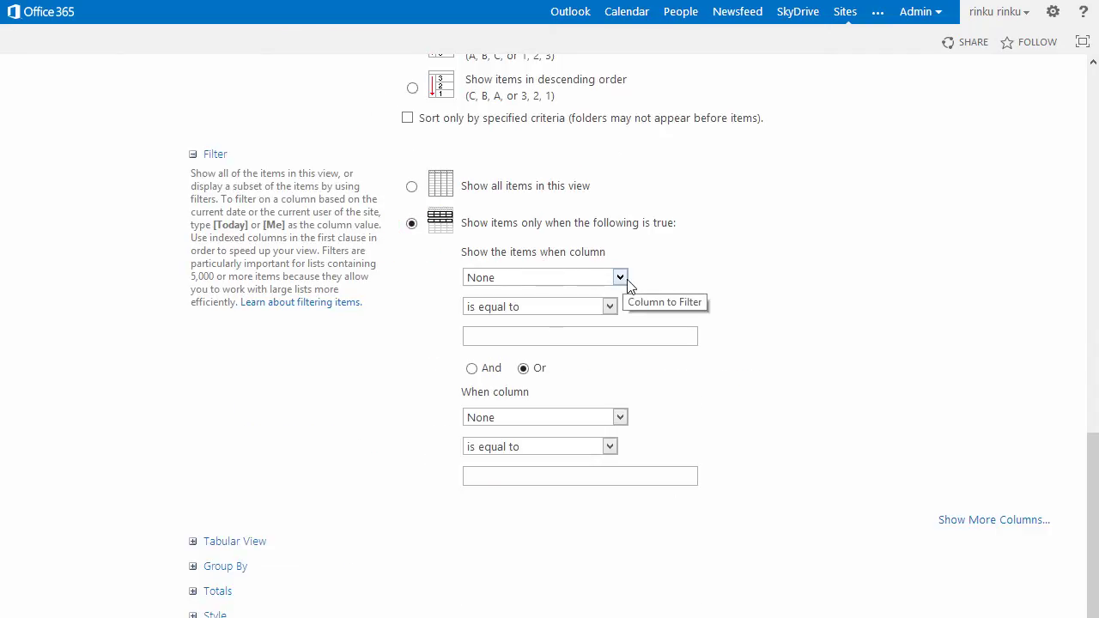
pyautogui.click(620, 278)
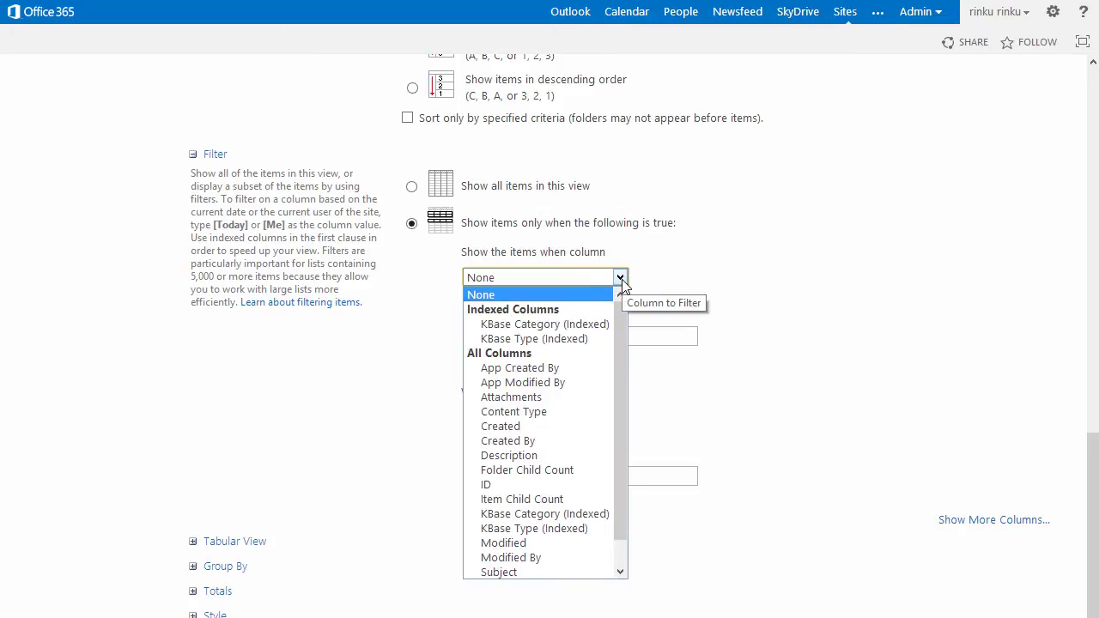
pyautogui.click(605, 325)
pyautogui.click(578, 336)
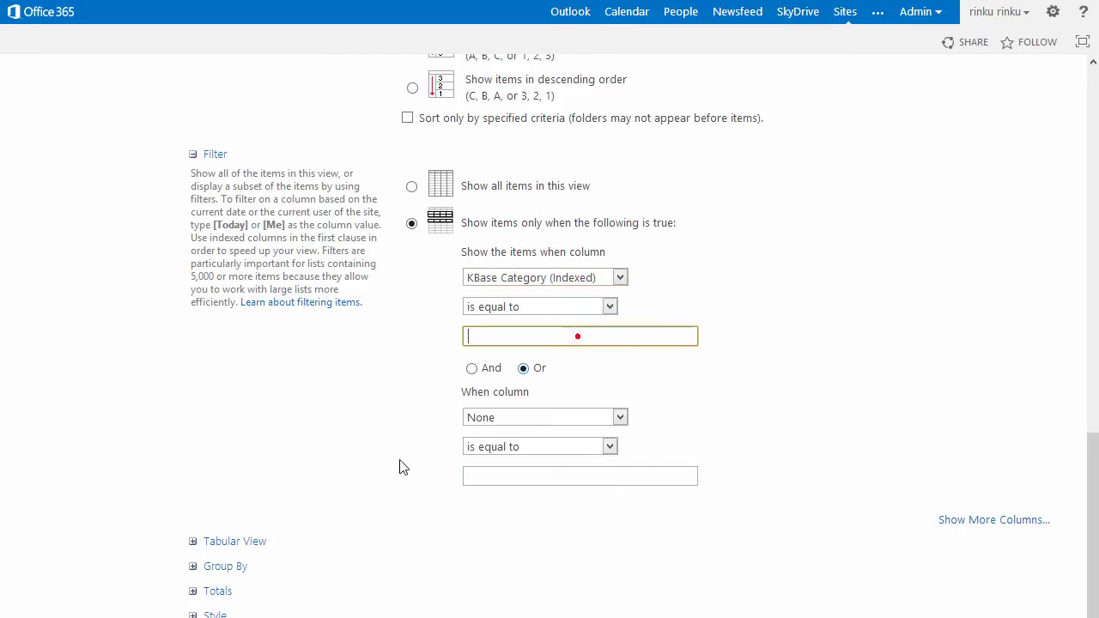
pyautogui.write('Folder HelpDesk')
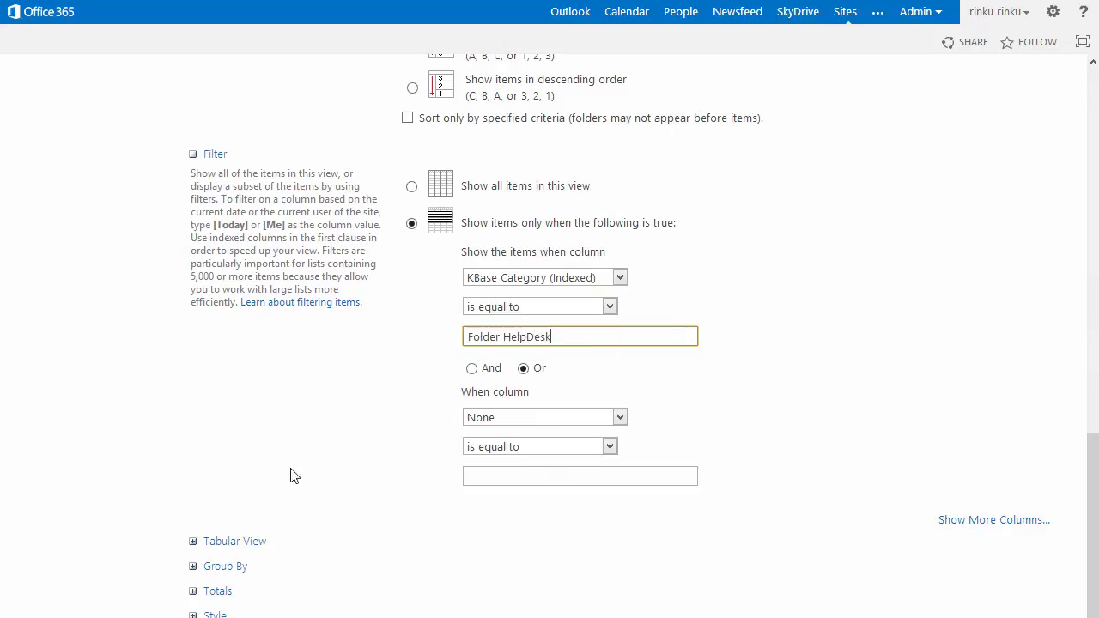
# Step: Add a second filter condition joined by And, KBase Type is equal to Usage, and save the FHD Usage view
pyautogui.click(472, 369)
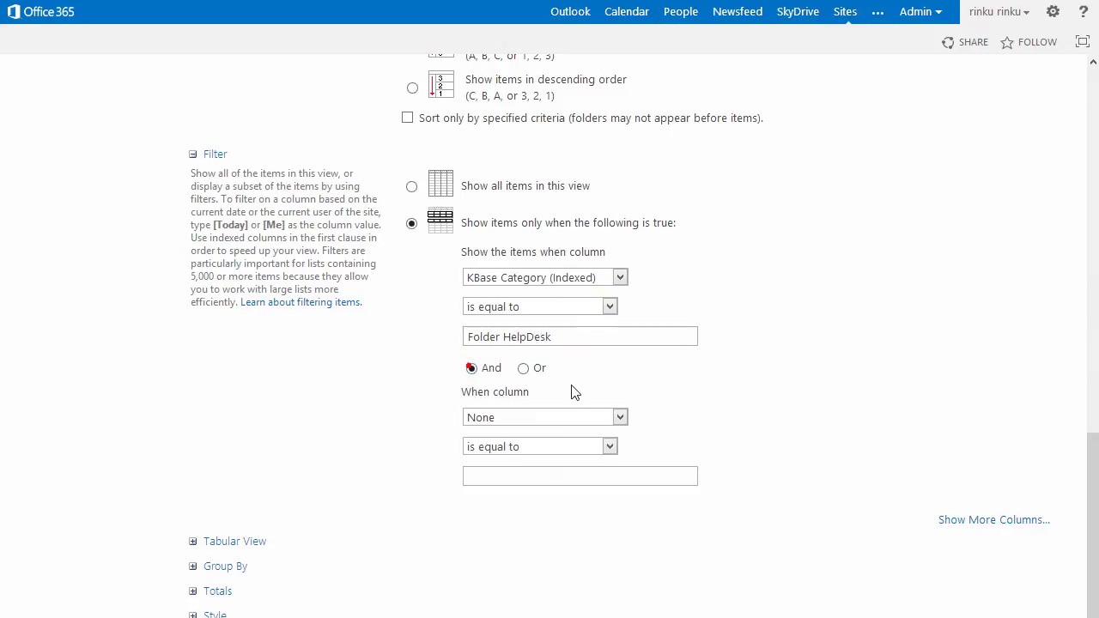
pyautogui.click(621, 418)
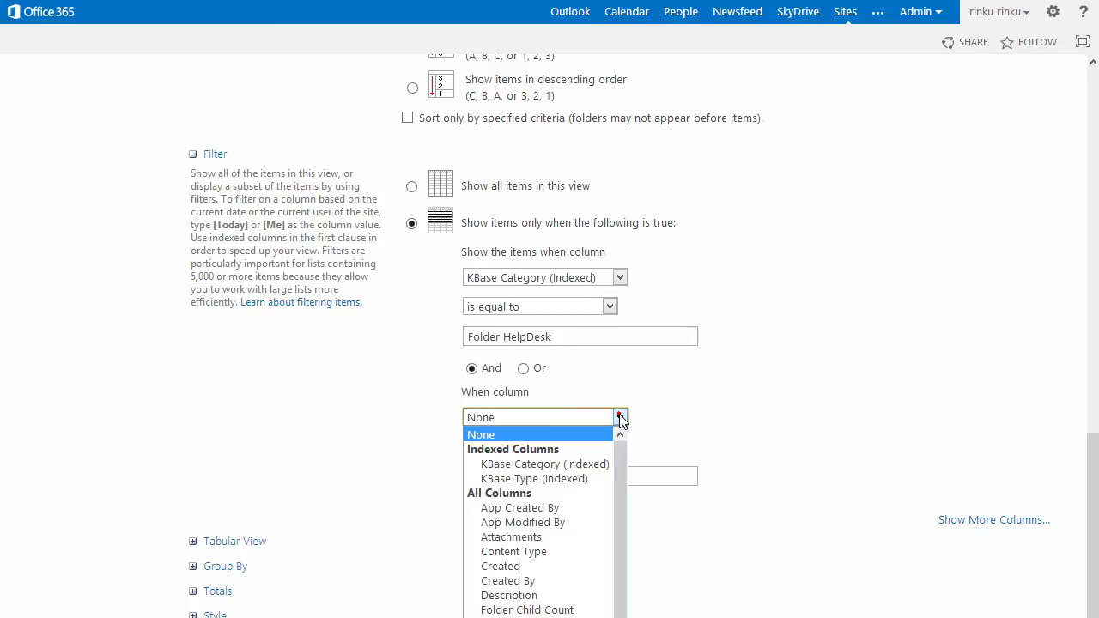
pyautogui.click(582, 479)
pyautogui.click(567, 476)
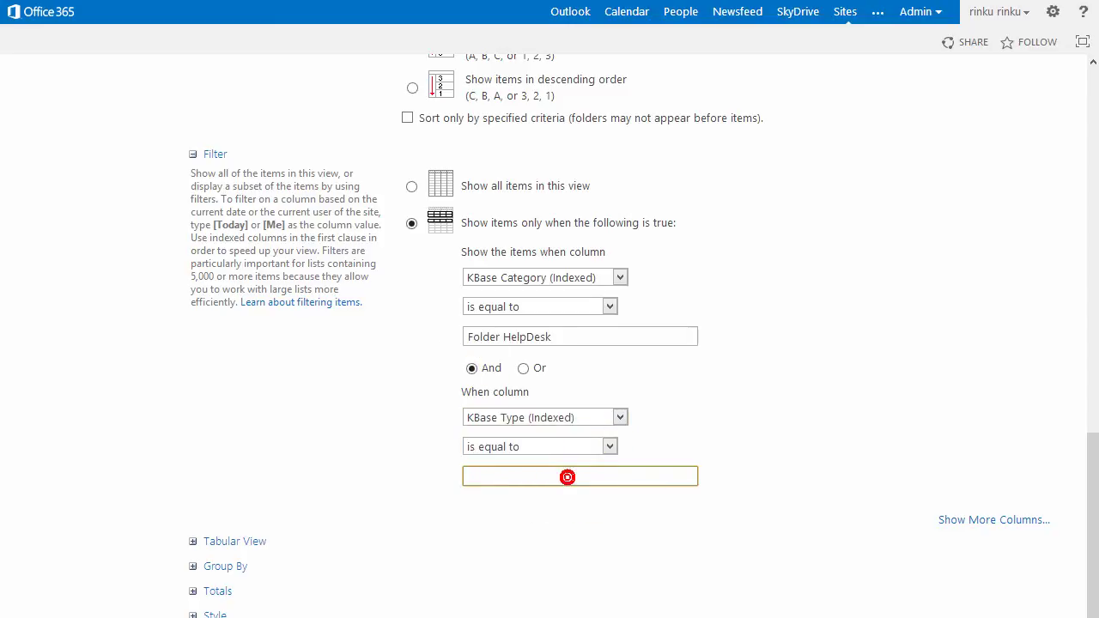
pyautogui.write('Usag')
pyautogui.write('e')
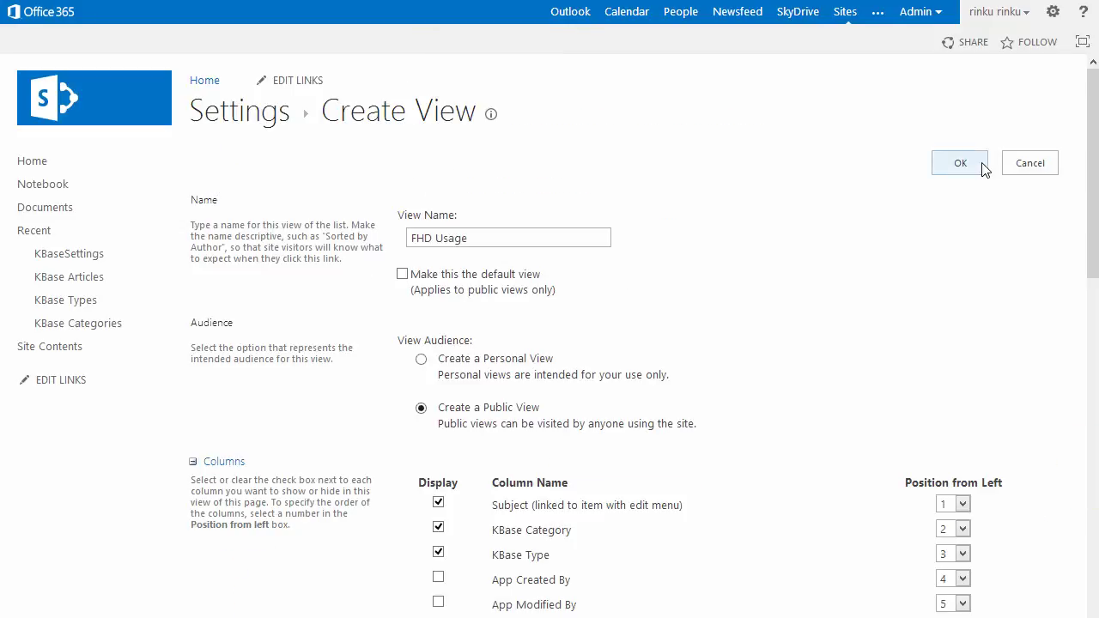
pyautogui.click(973, 164)
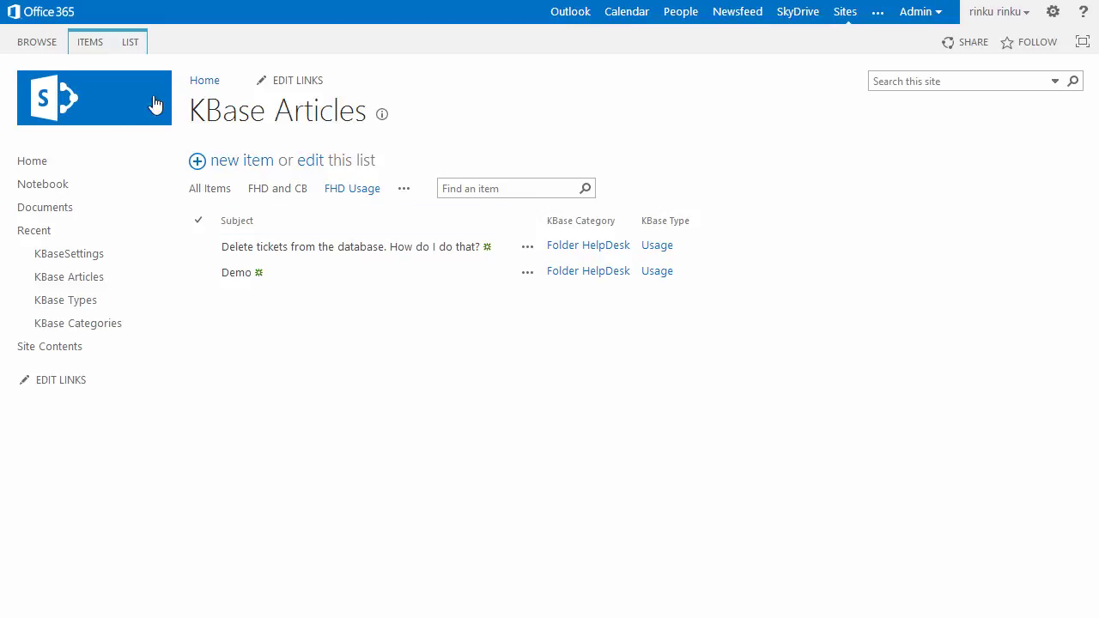
# Step: Modify the FHD Usage view to also display the Description column and save the change
pyautogui.click(131, 45)
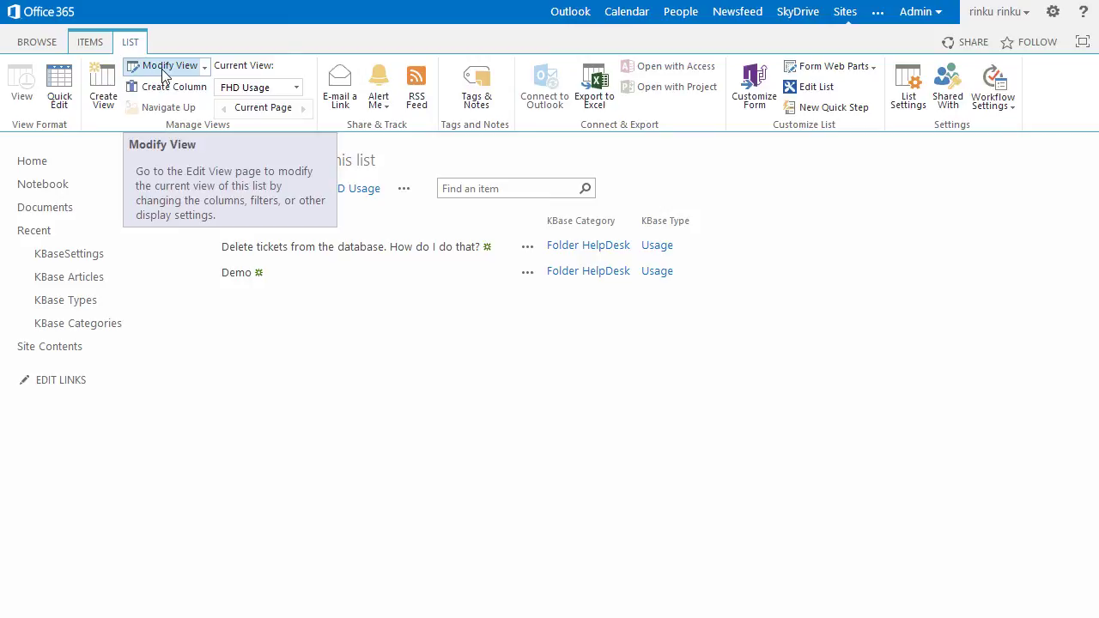
pyautogui.click(163, 69)
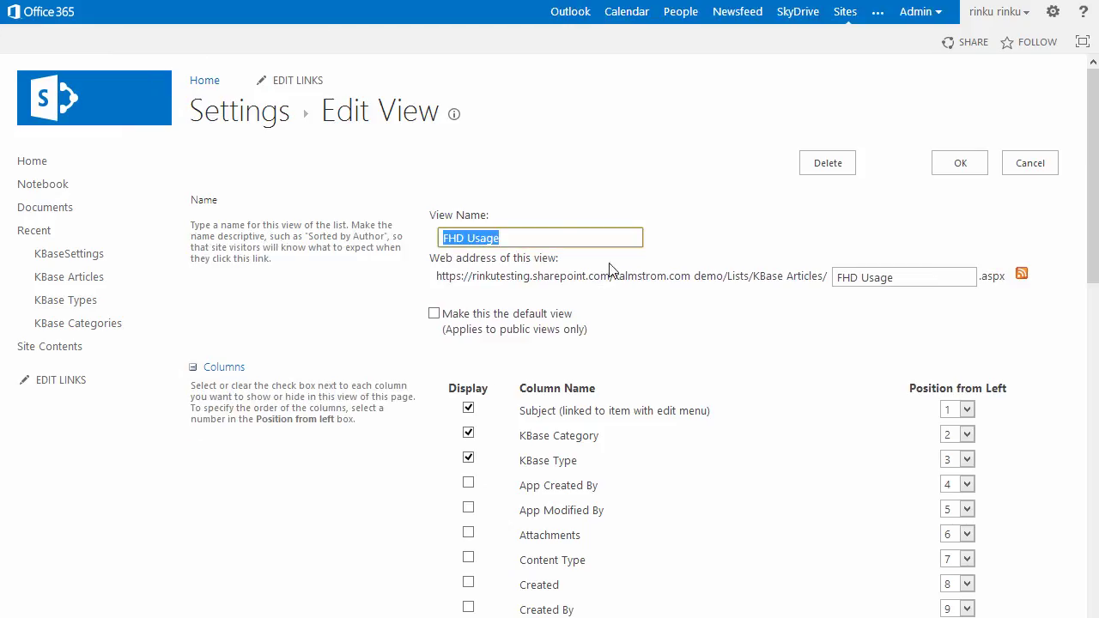
pyautogui.scroll(-3, 777, 354)
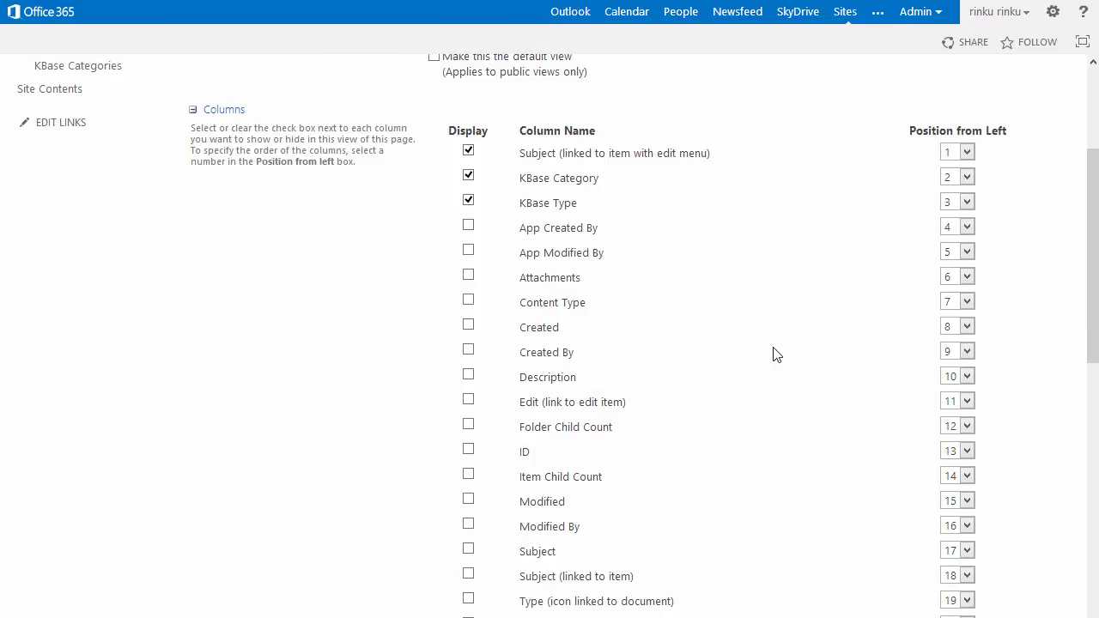
pyautogui.click(468, 376)
pyautogui.scroll(3, 841, 177)
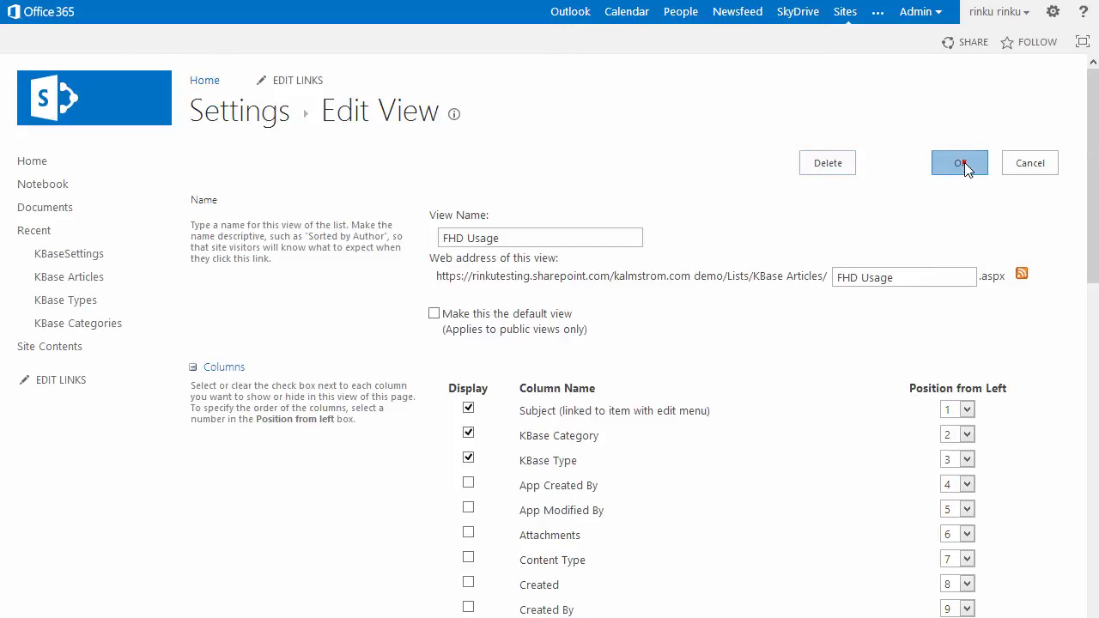
pyautogui.click(965, 164)
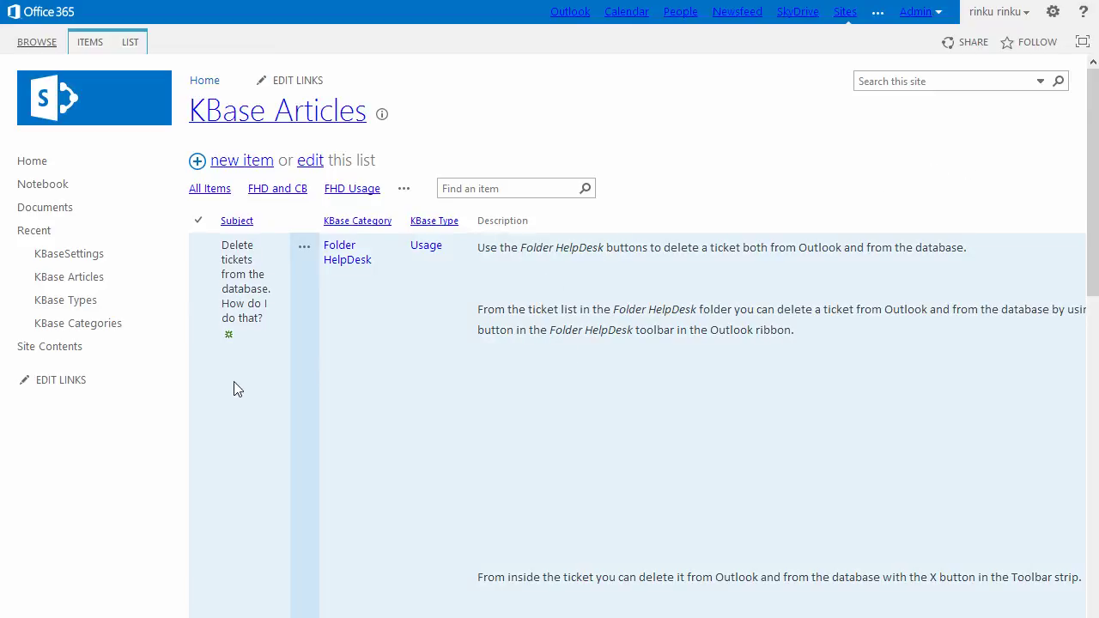
pyautogui.scroll(-5, 236, 387)
pyautogui.scroll(-6, 239, 380)
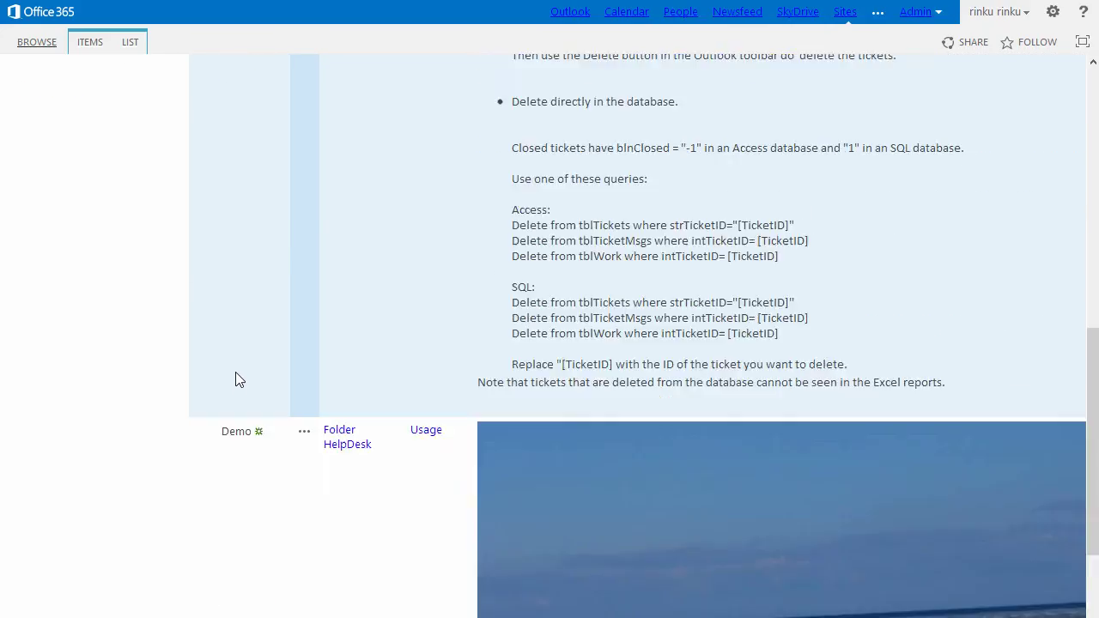
pyautogui.scroll(-4, 239, 378)
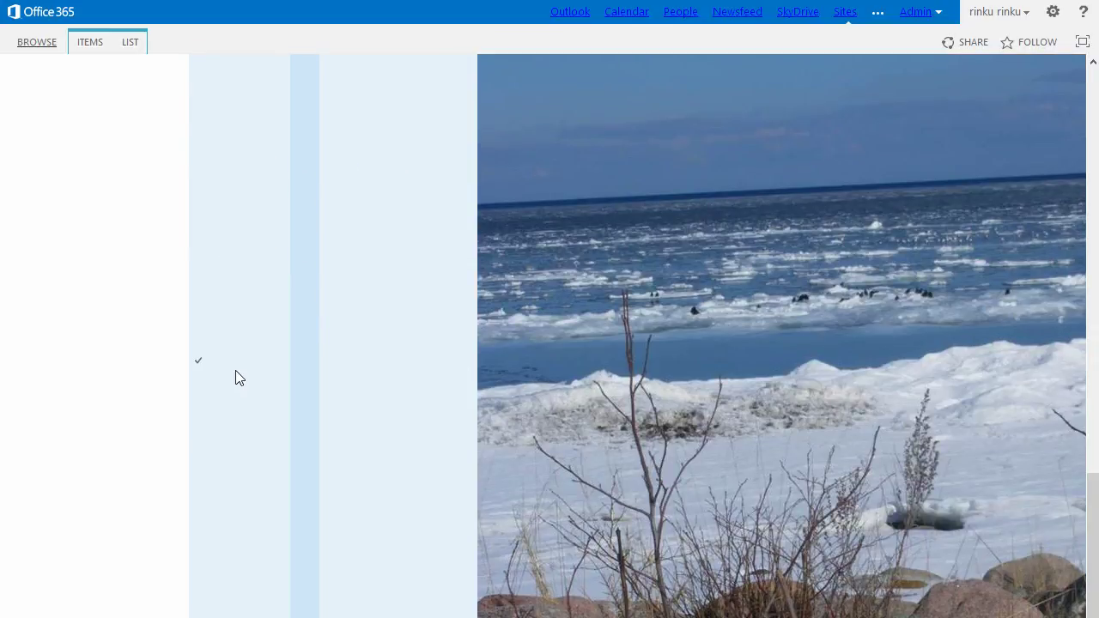
pyautogui.scroll(4, 239, 378)
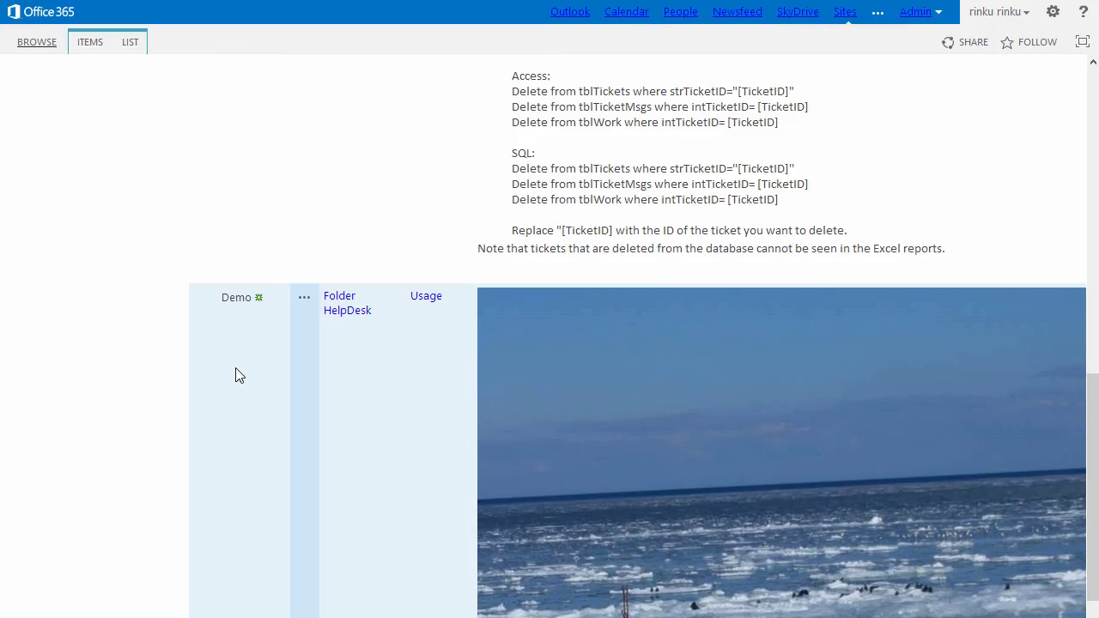